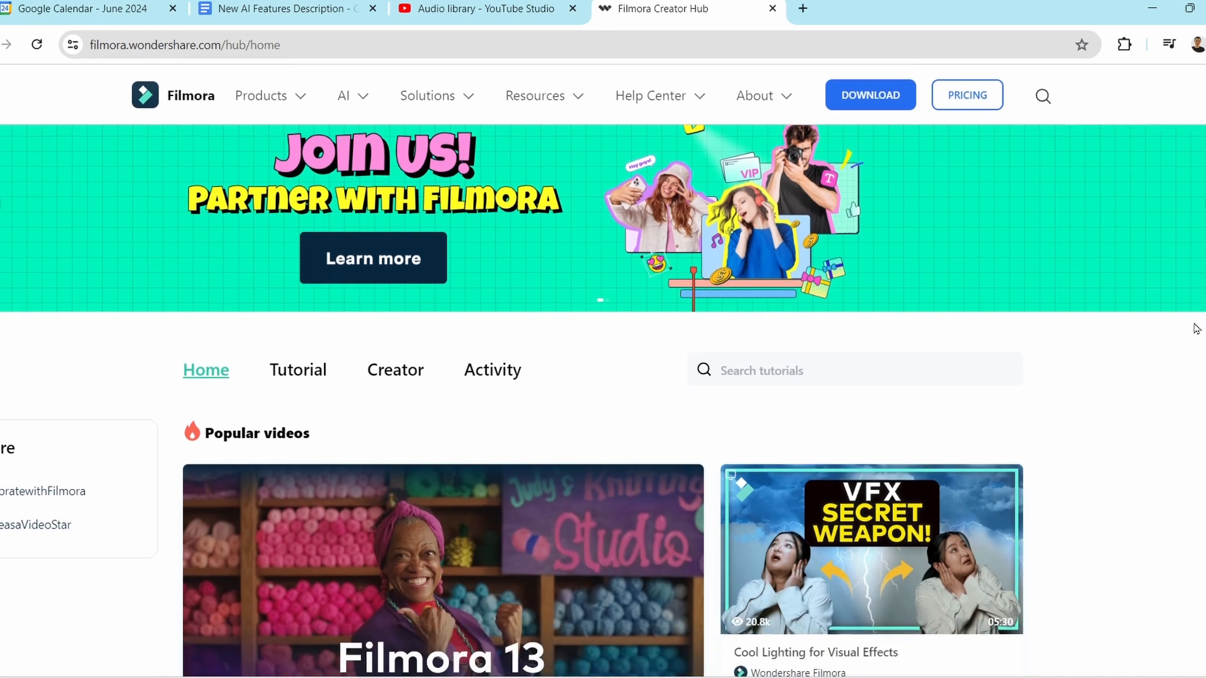
scroll(1195, 333, down, 6)
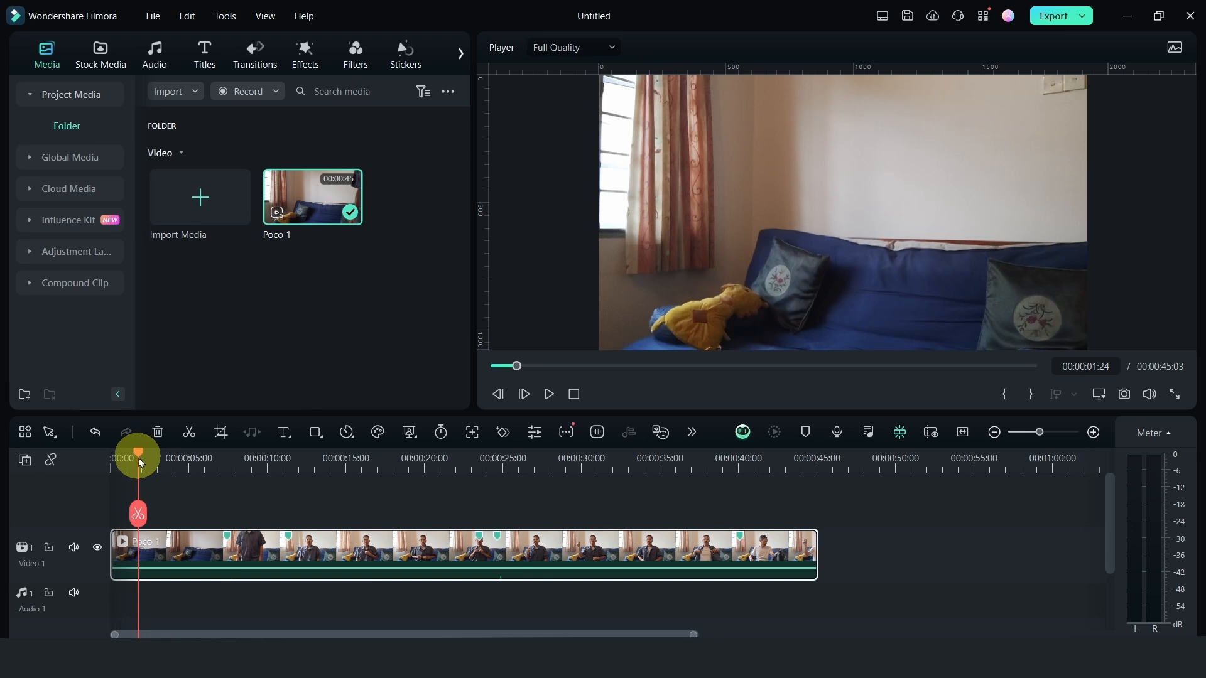
Cut off the opening of the Poco 1 clip up to 00:00:03:27 and move the remainder to the start of the timeline
drag(139, 462, 243, 476)
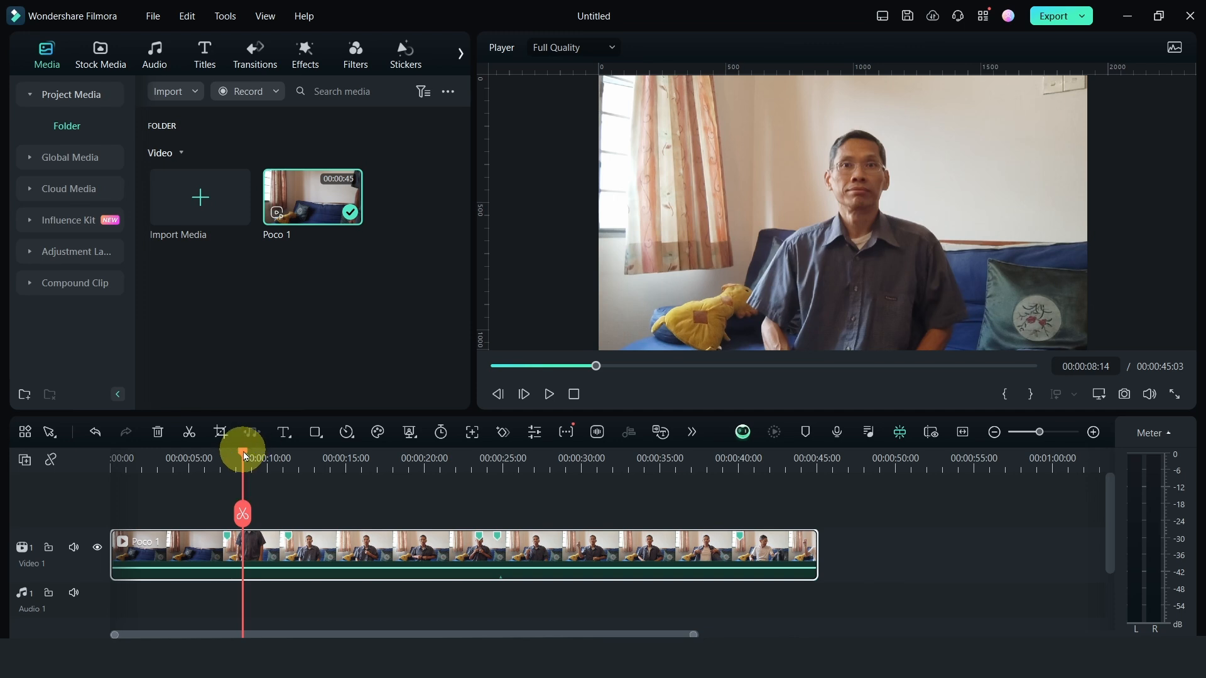
drag(247, 461, 171, 460)
click(171, 514)
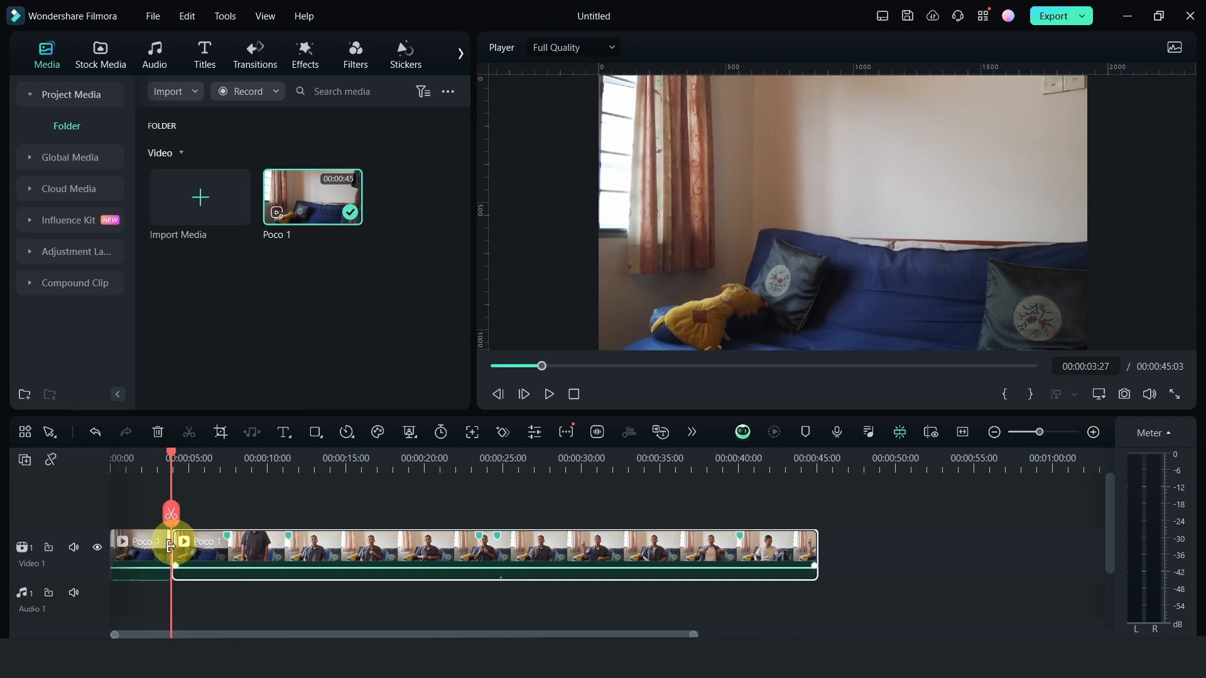
click(150, 551)
key(Delete)
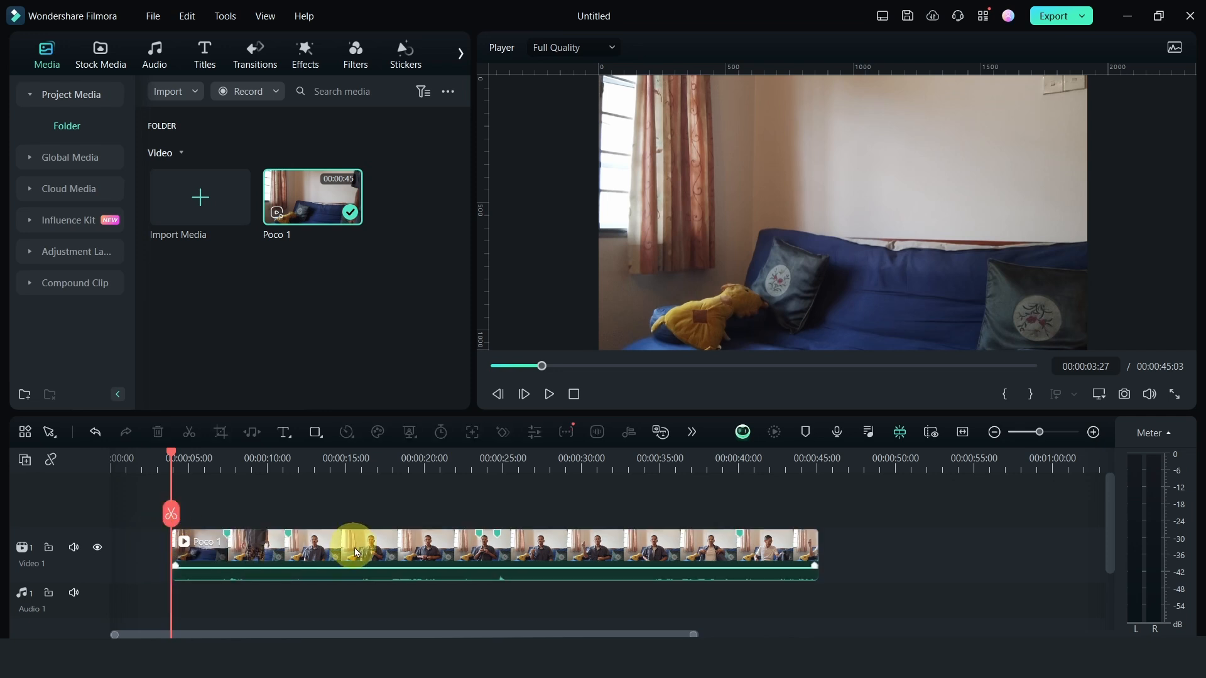
drag(356, 553, 288, 545)
Remove the section of the Poco 1 clip between 00:00:00:21 and 00:00:03:17 and close the gap between the two pieces
drag(169, 458, 122, 465)
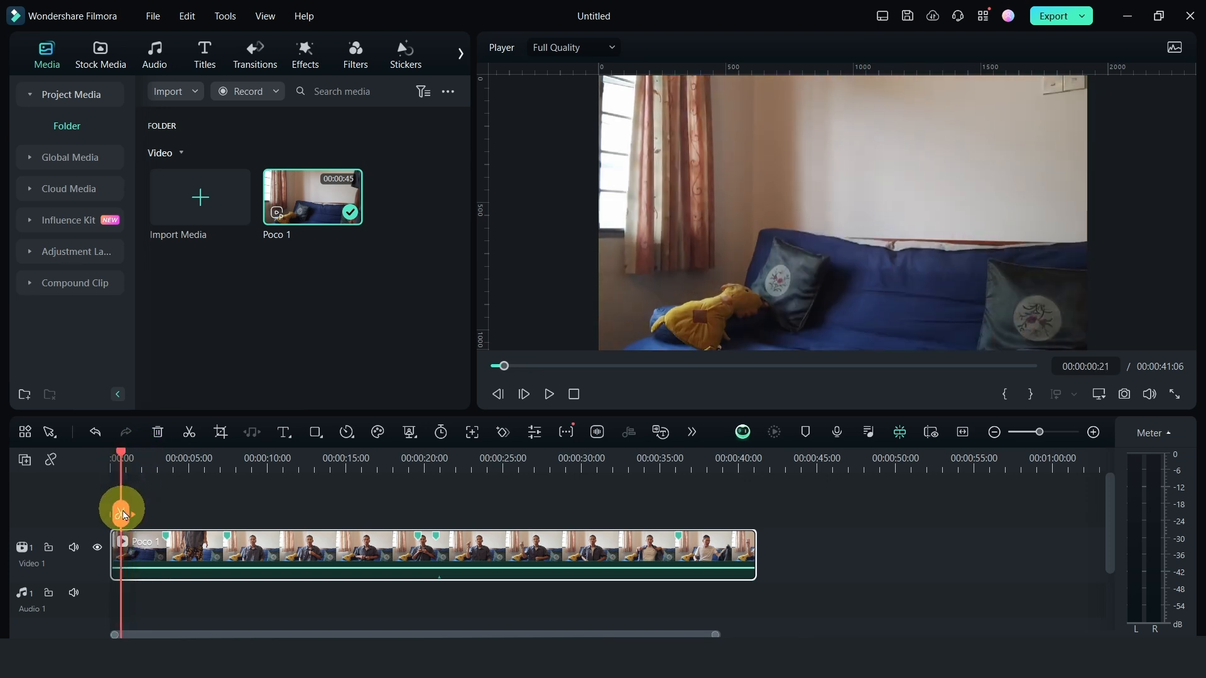
click(123, 514)
drag(123, 459, 179, 459)
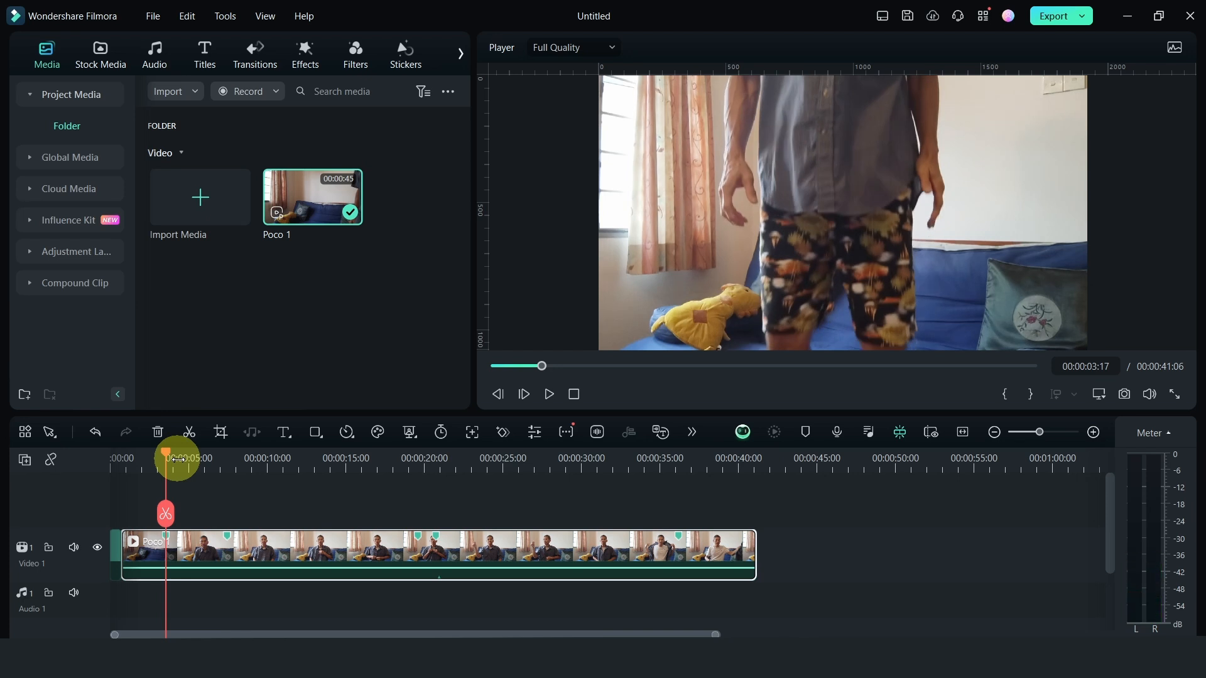
click(165, 514)
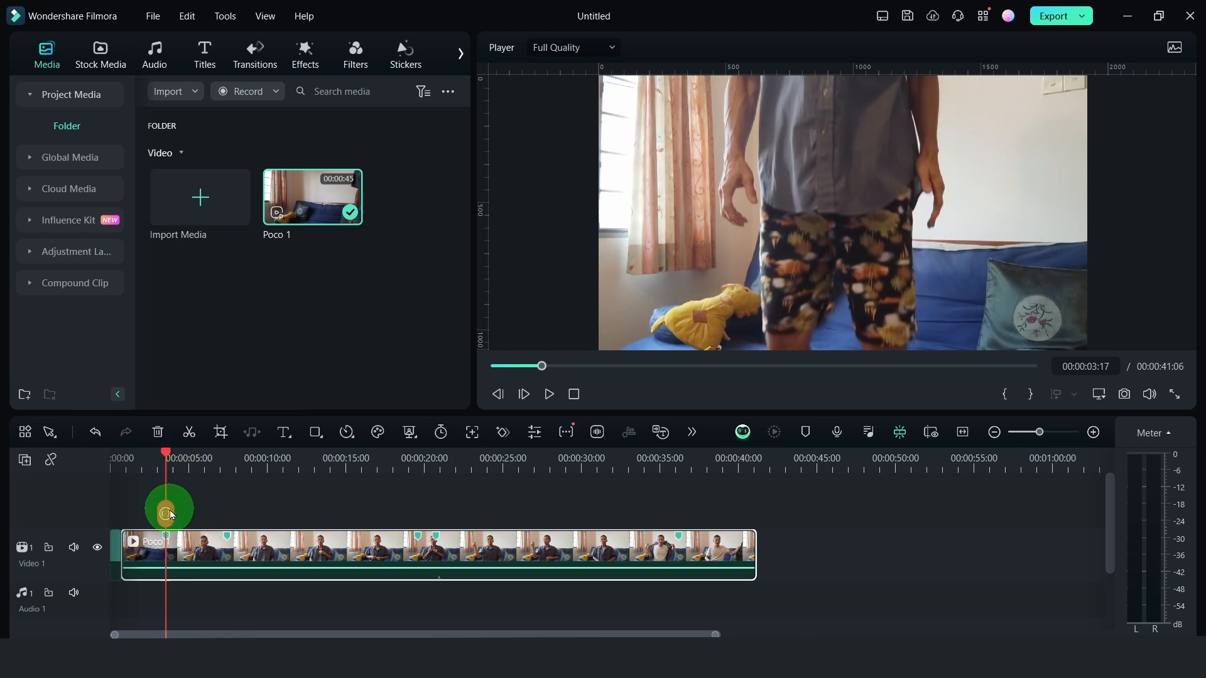
click(151, 552)
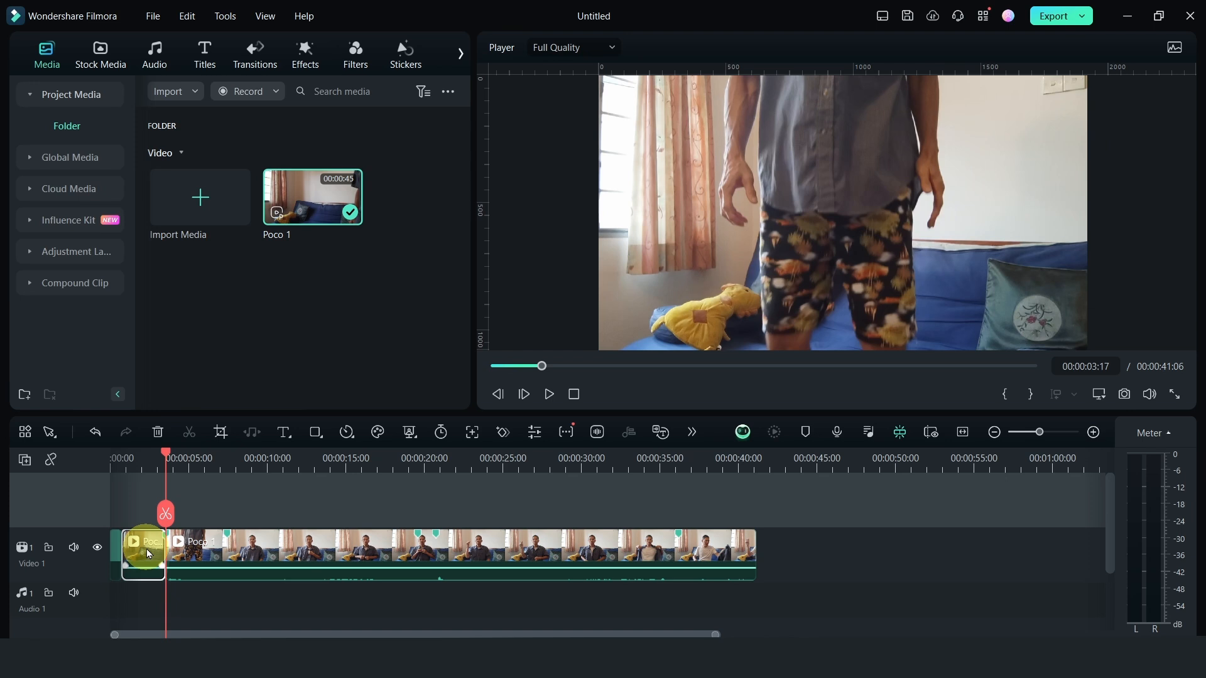
key(Delete)
drag(338, 547, 282, 548)
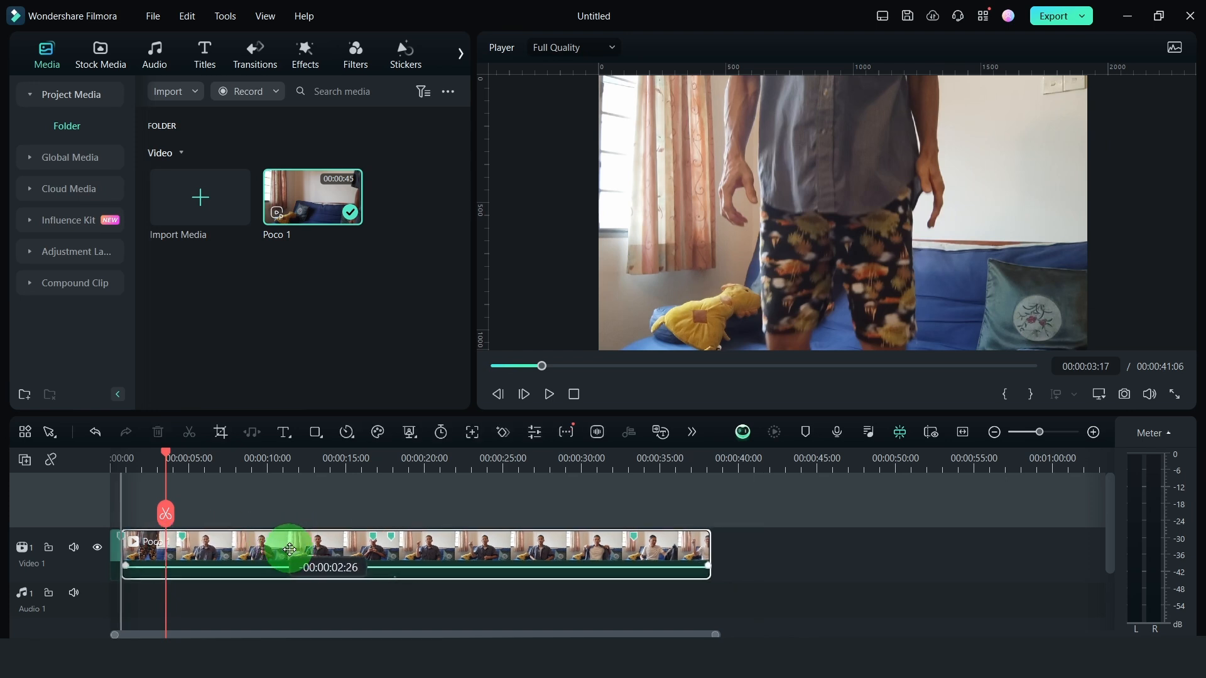
Play the cut between the two Poco 1 pieces repeatedly to check how the person appears in the shot
click(118, 461)
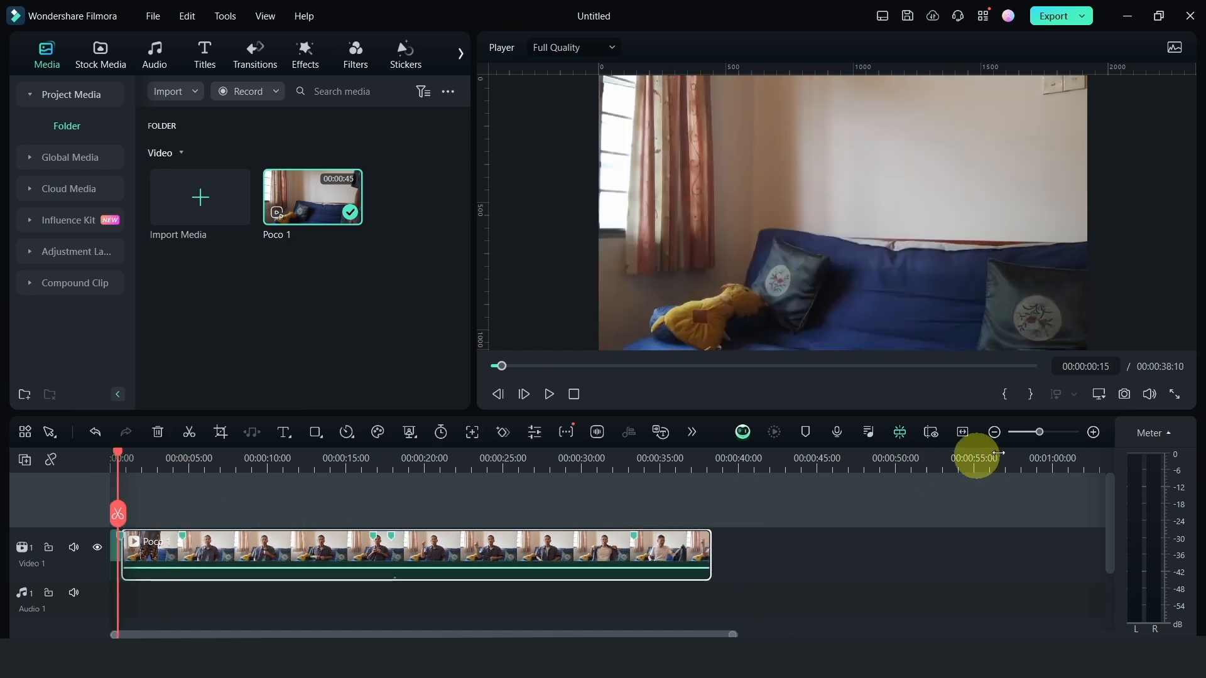
click(1093, 432)
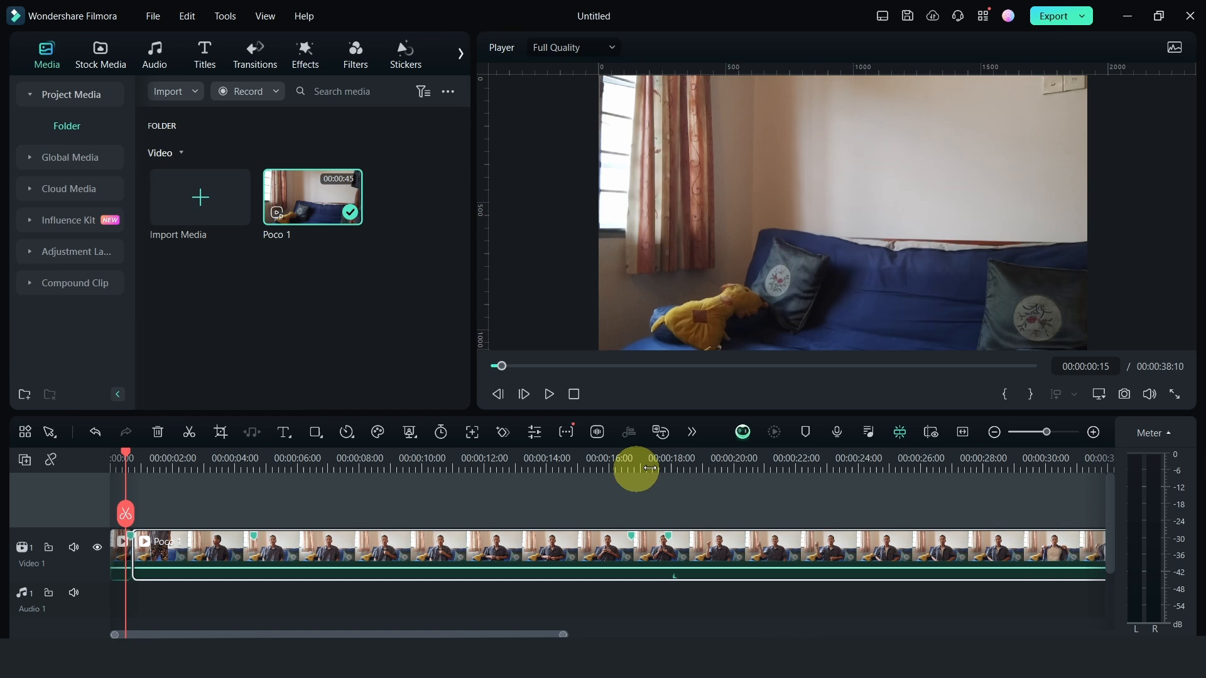
click(1094, 432)
key(space)
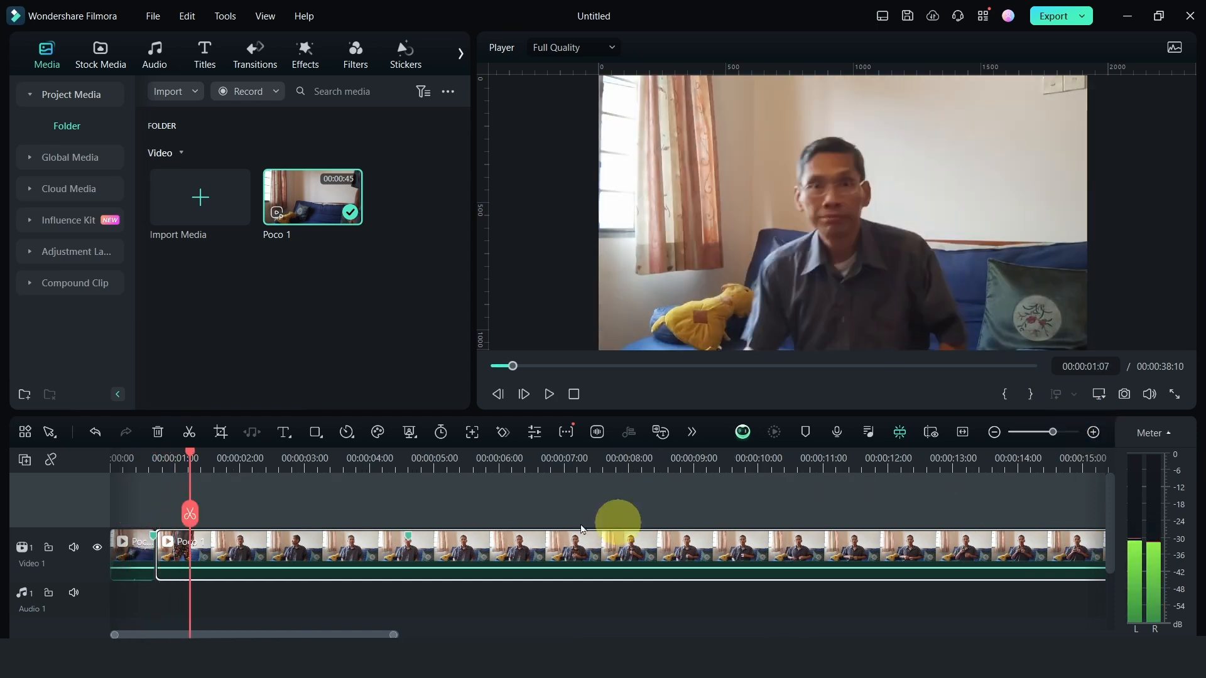
click(126, 462)
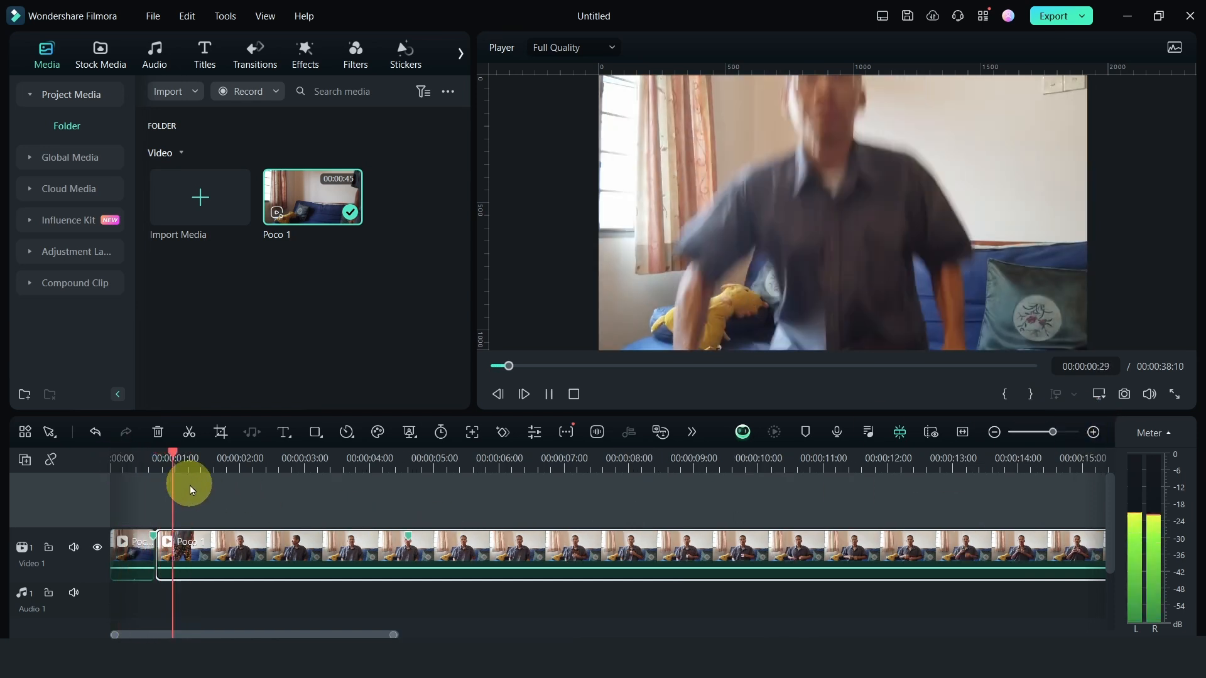
click(135, 465)
key(space)
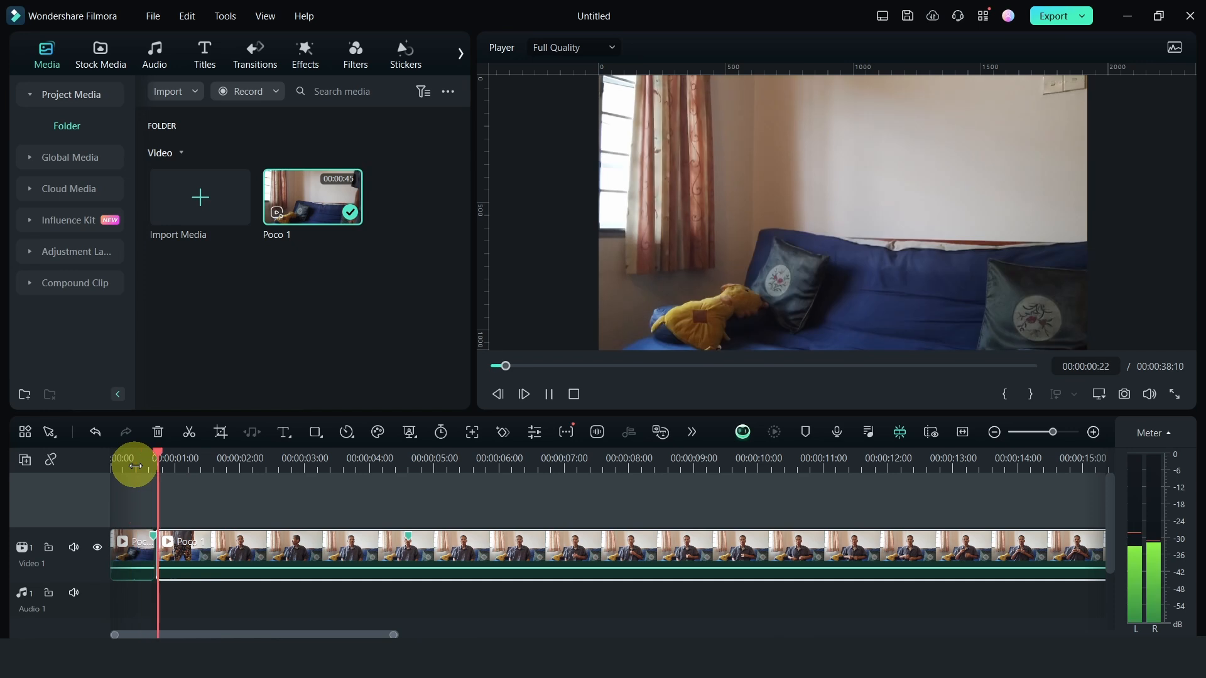
key(space)
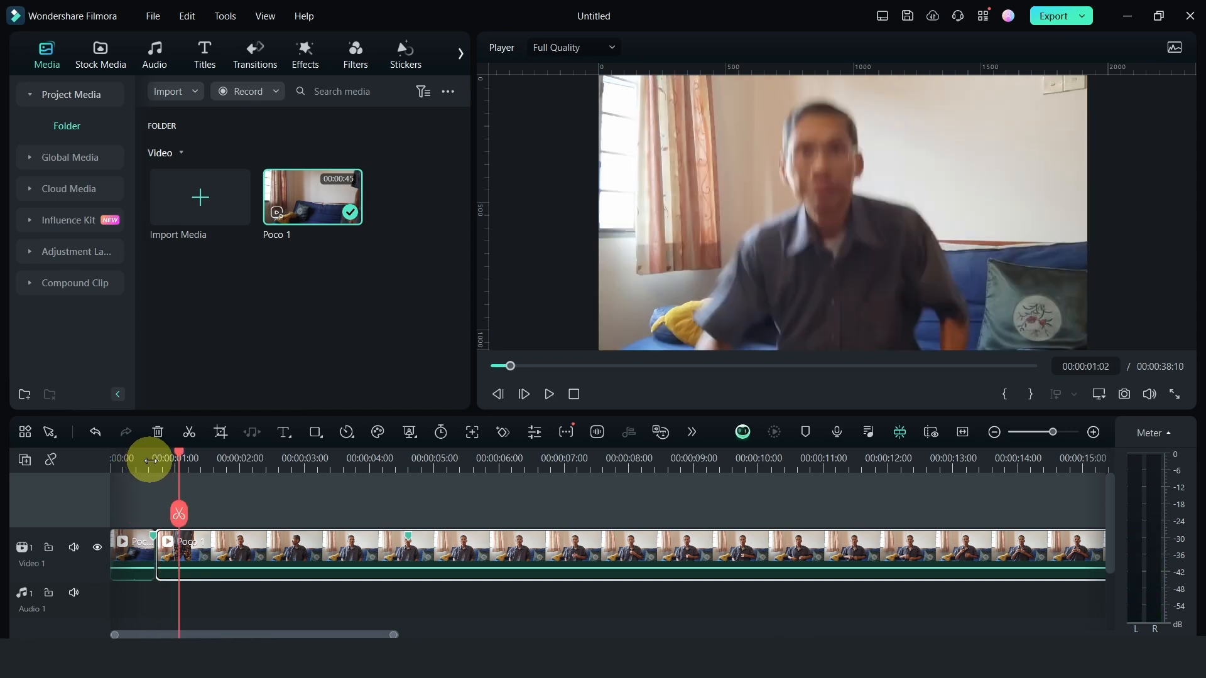
Trim the first frame off the second Poco 1 piece at 00:00:00:22 and close the gap to the first piece
click(151, 460)
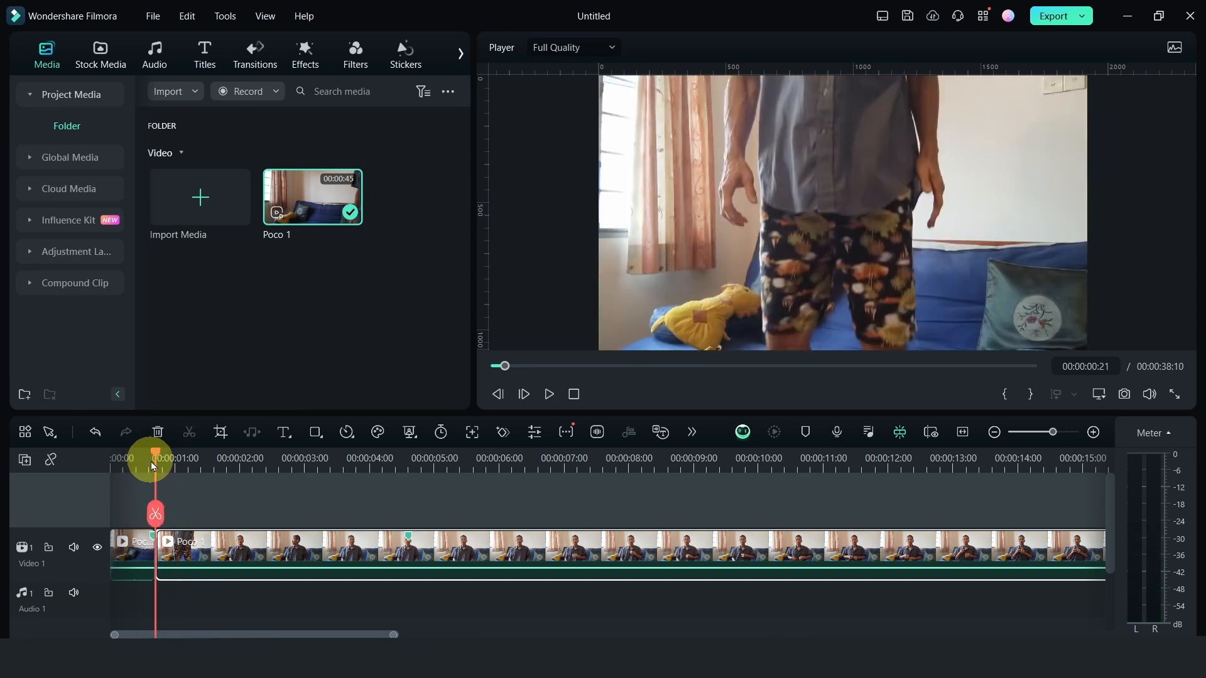
key(space)
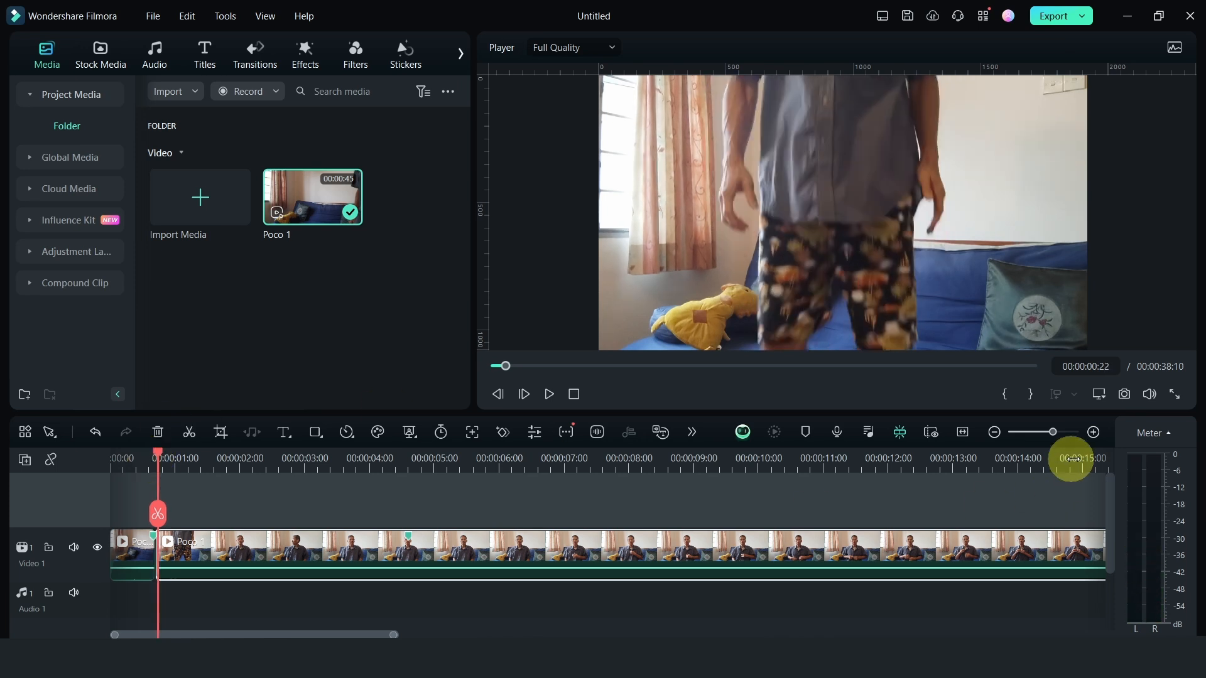
click(1093, 432)
click(543, 514)
click(532, 553)
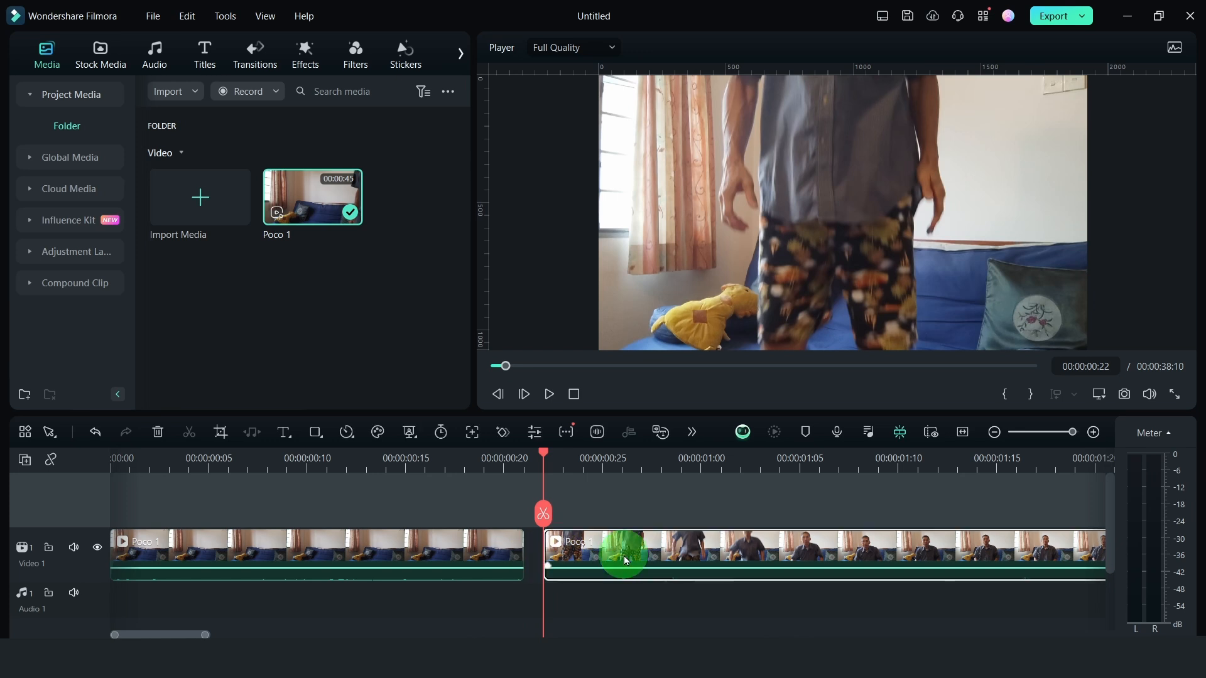
drag(619, 552, 600, 544)
Play the trimmed join from 00:00:00:20 and examine the frames around 00:00:00:21
click(503, 483)
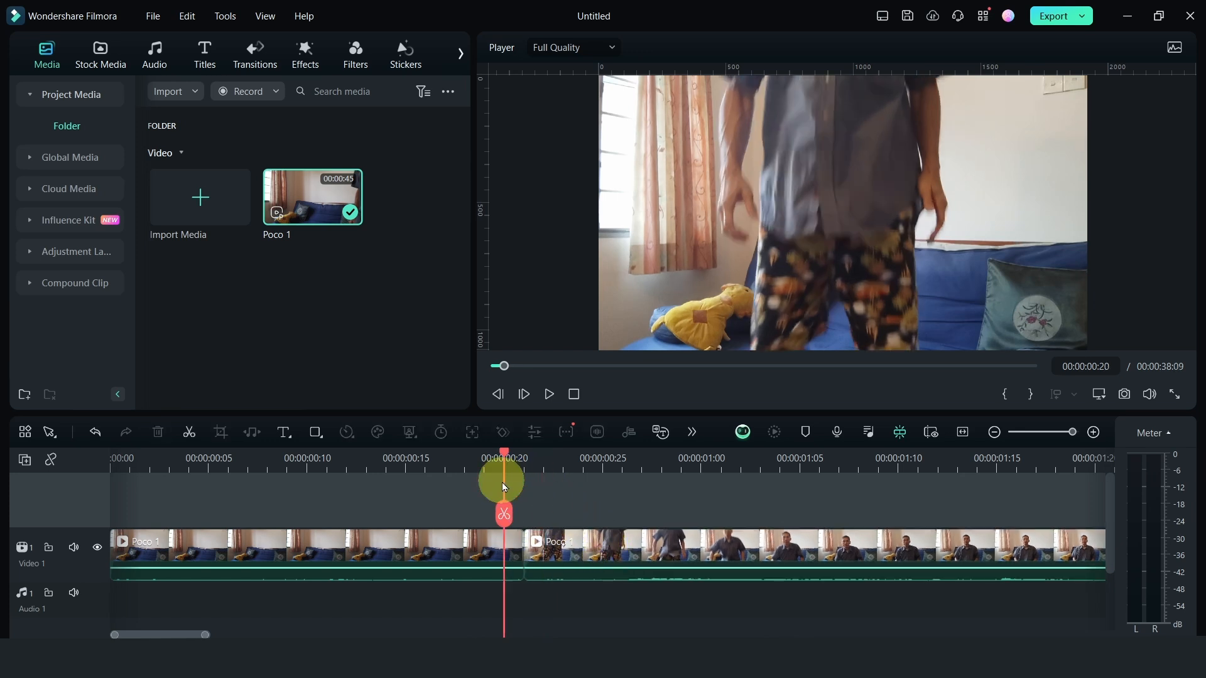
key(space)
key(space)
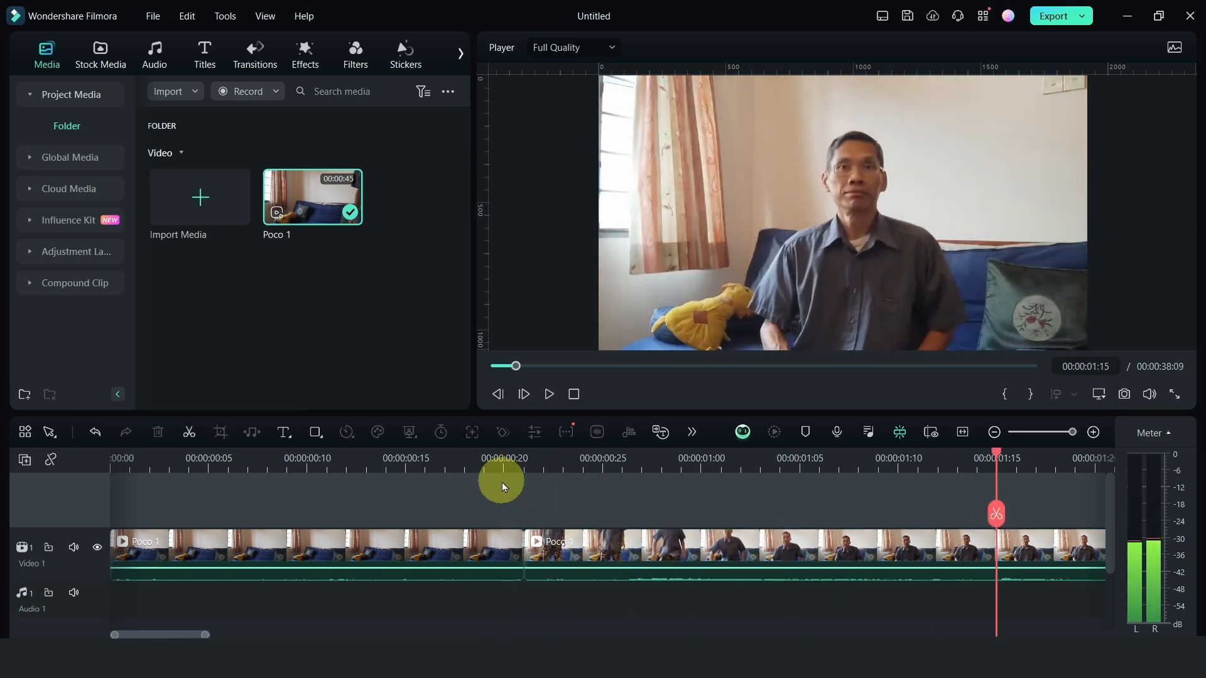
click(994, 433)
click(994, 433)
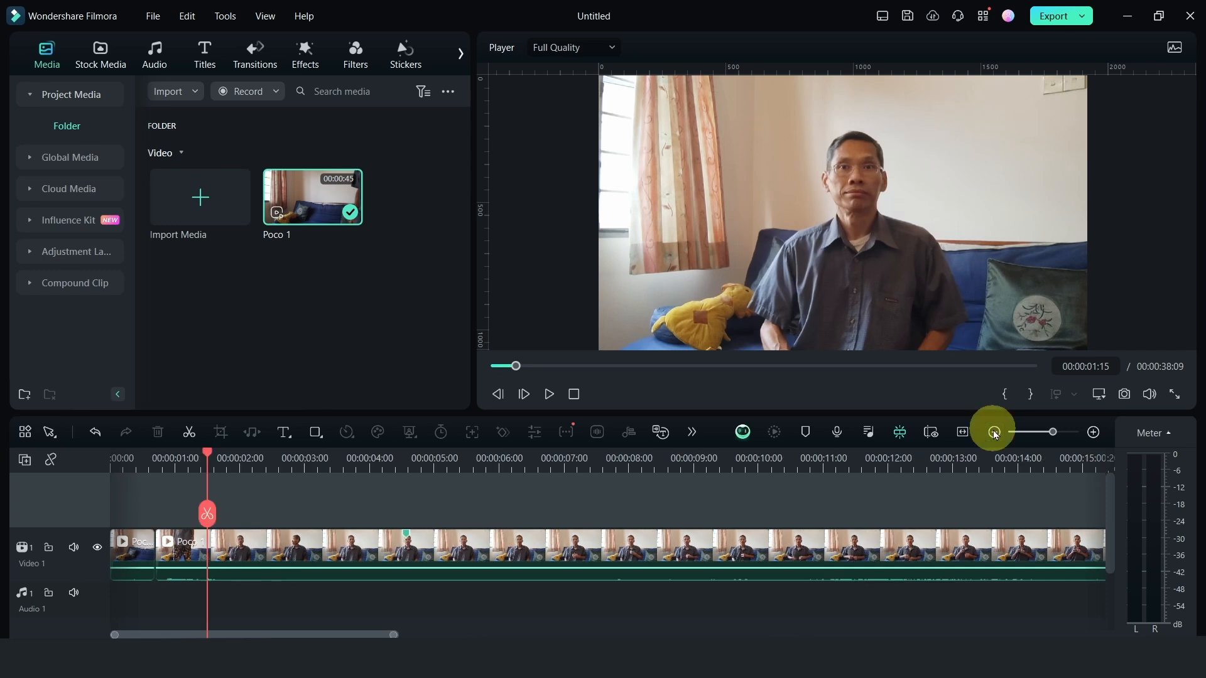
click(140, 512)
drag(143, 461, 164, 460)
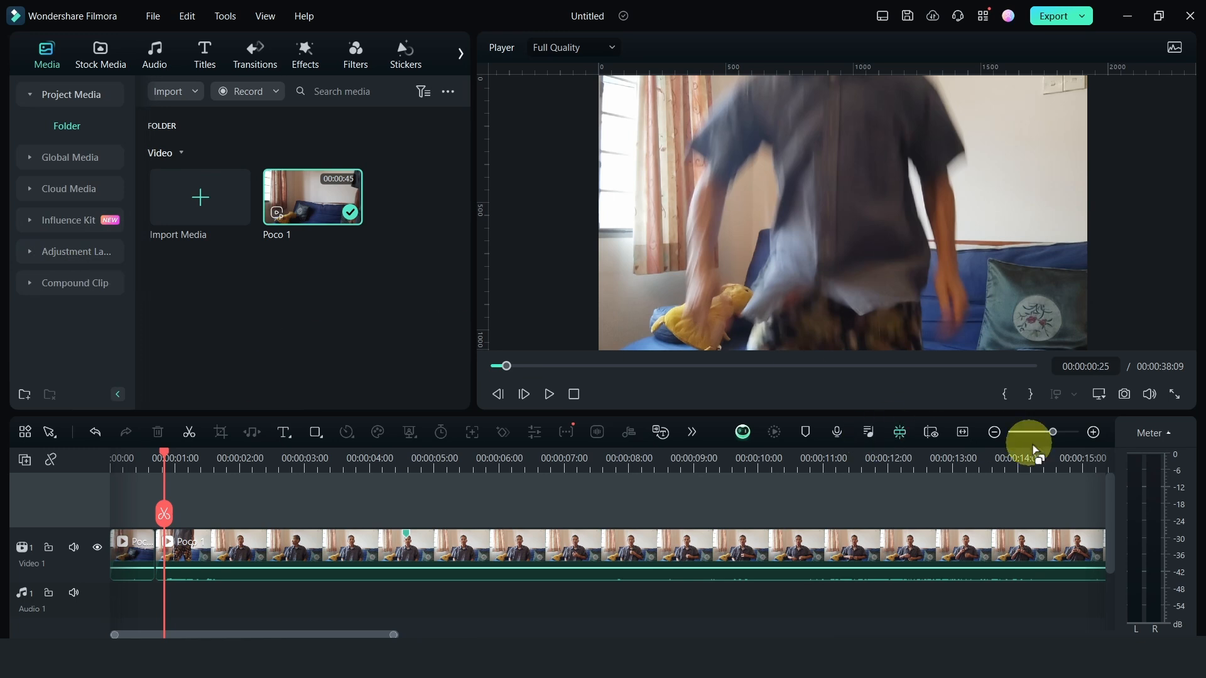
click(1092, 437)
click(1093, 436)
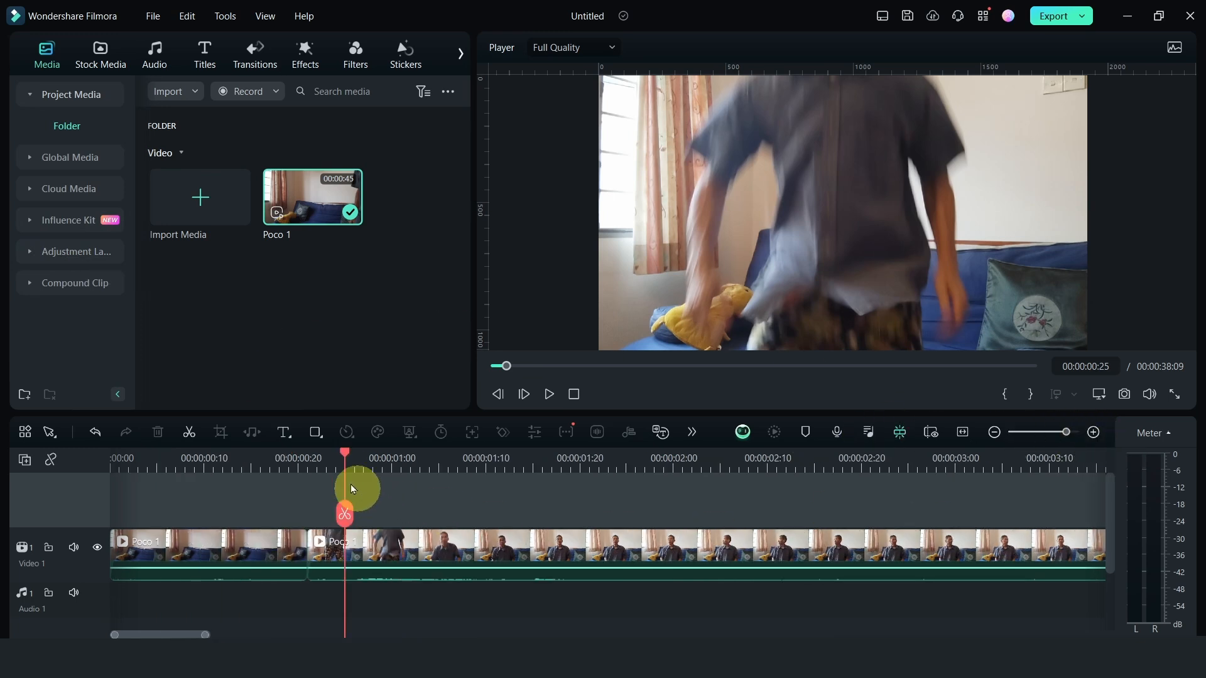
drag(344, 463, 306, 463)
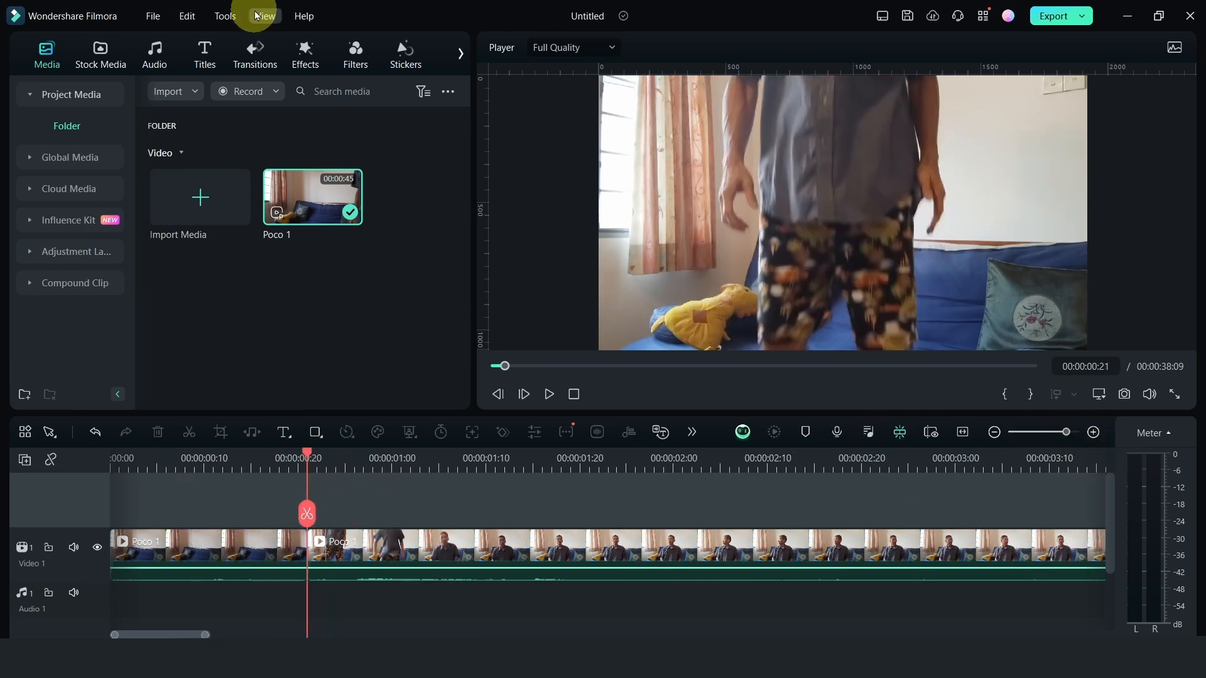
Search the transitions library for "special fx" and show the results as a detailed list with full names
click(251, 48)
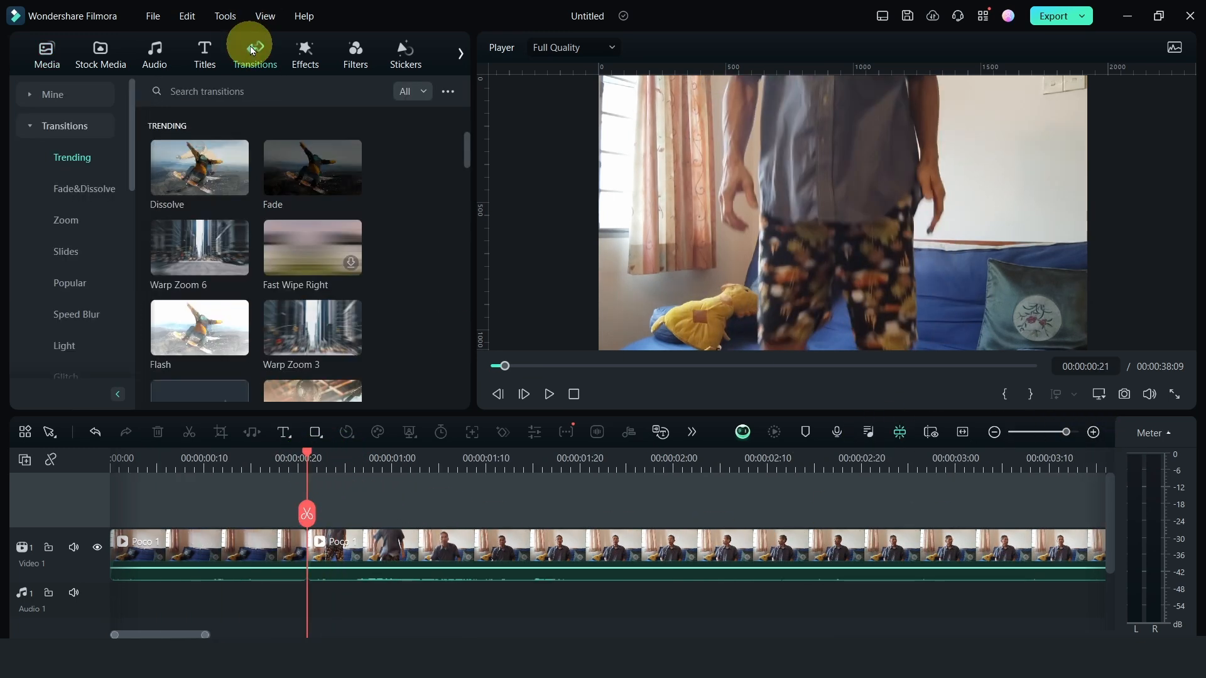
click(237, 88)
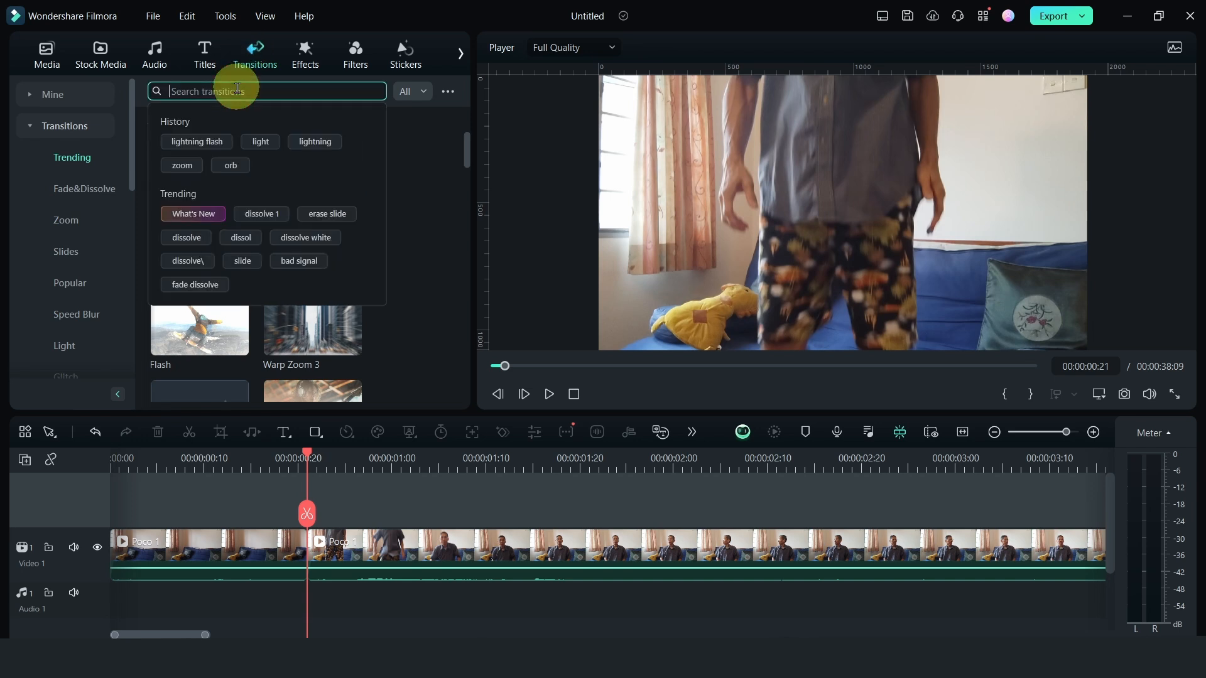
text(specia)
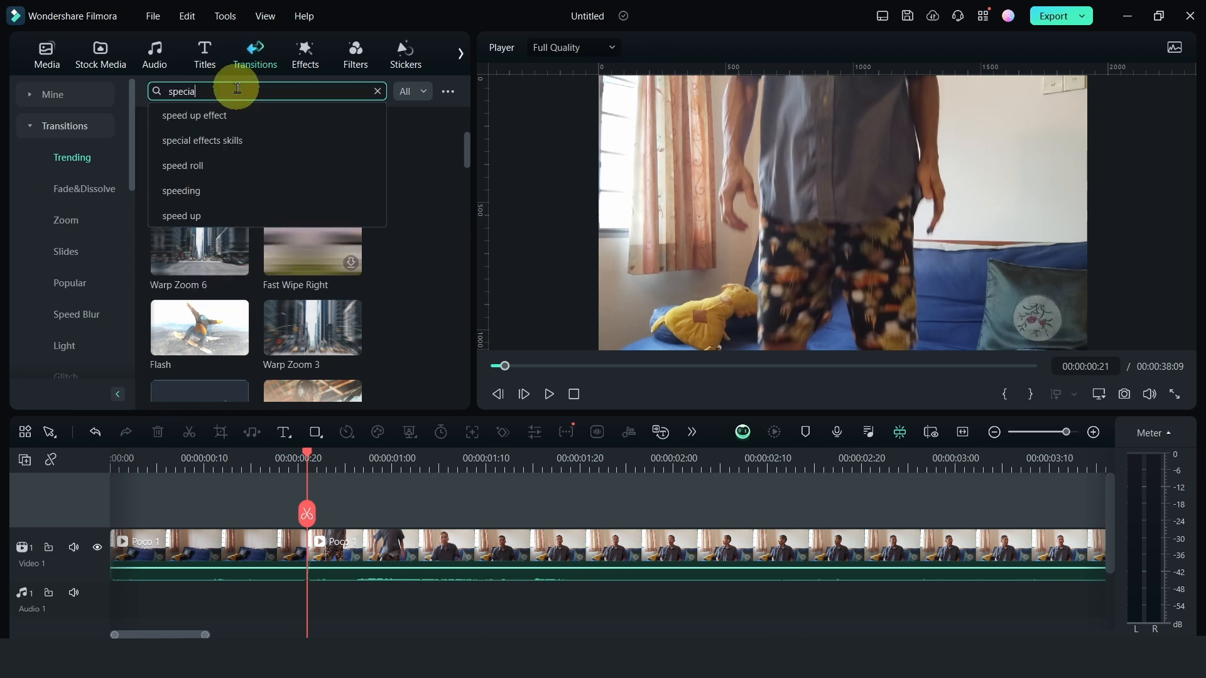
text(l fx)
key(Return)
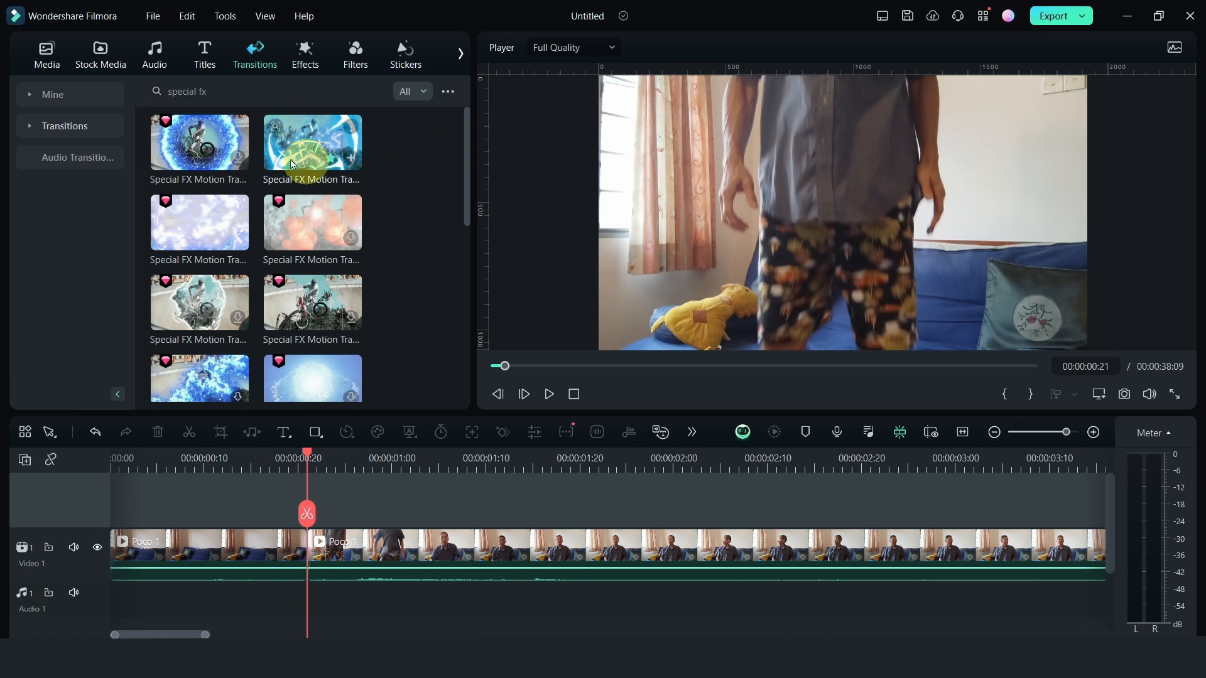
click(448, 99)
mouse_move(521, 115)
click(614, 115)
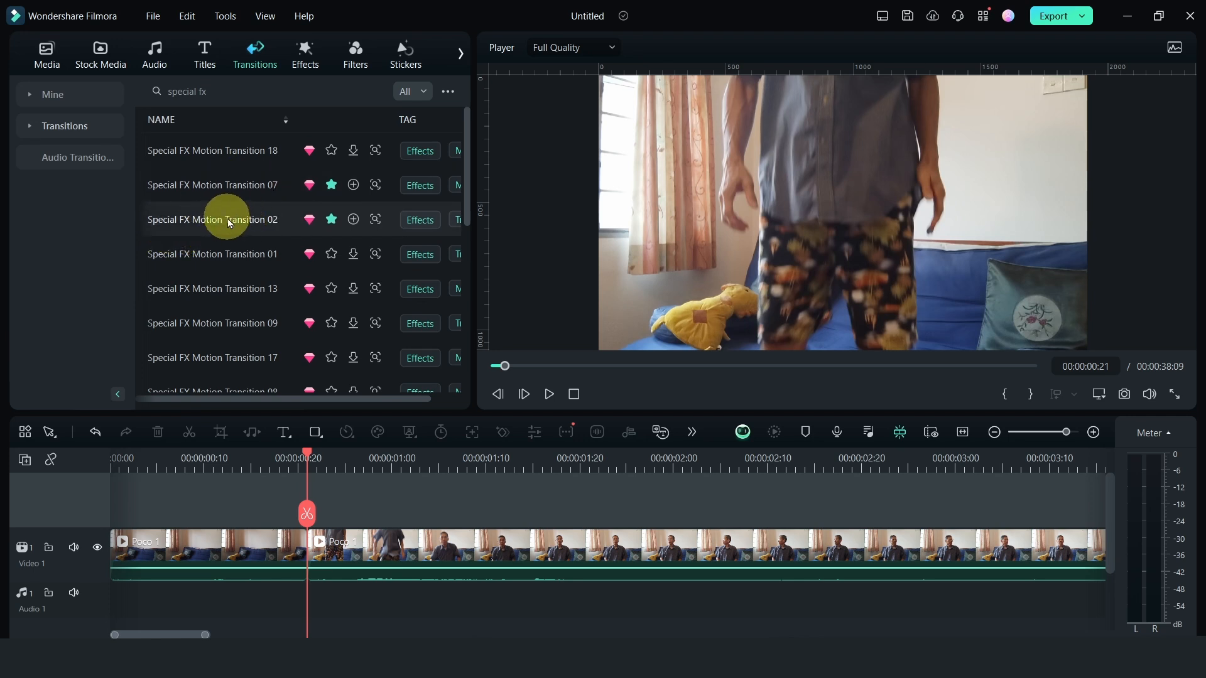
Apply Special FX Motion Transition 02 to the join between the two Poco 1 pieces and shorten it to about one second
drag(229, 223, 298, 542)
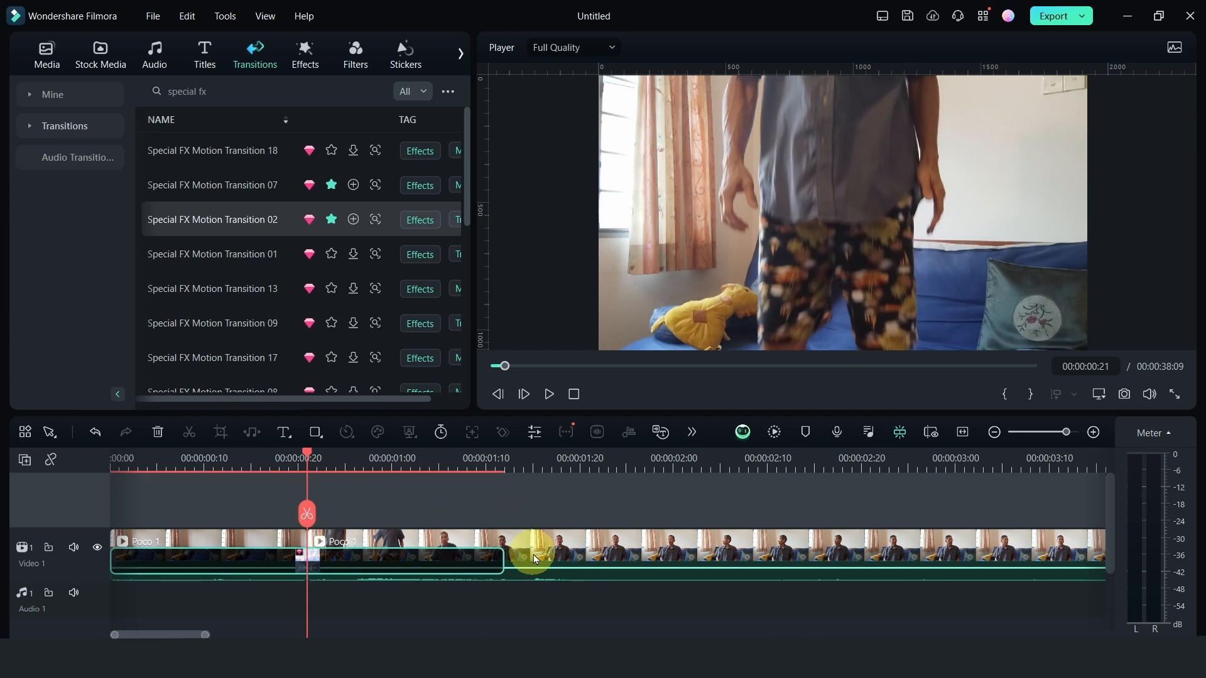
drag(503, 560, 438, 557)
Play the timeline from 00:00:00:03 through the transition to check the appearance effect
click(137, 459)
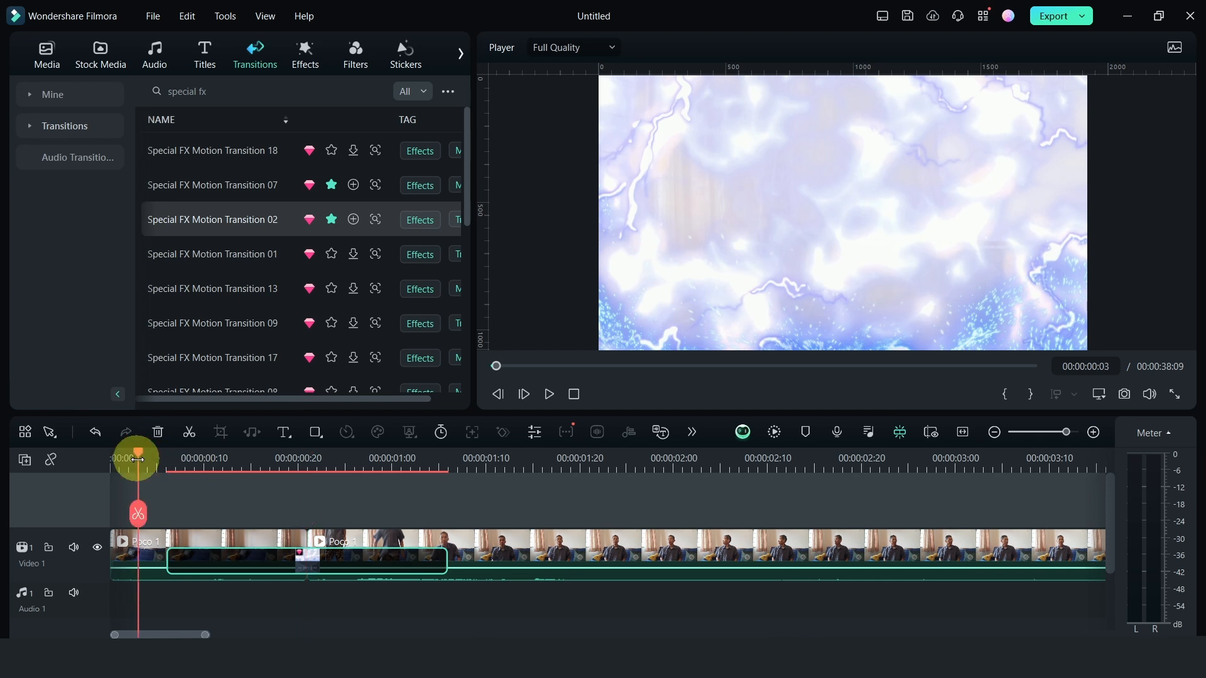
key(space)
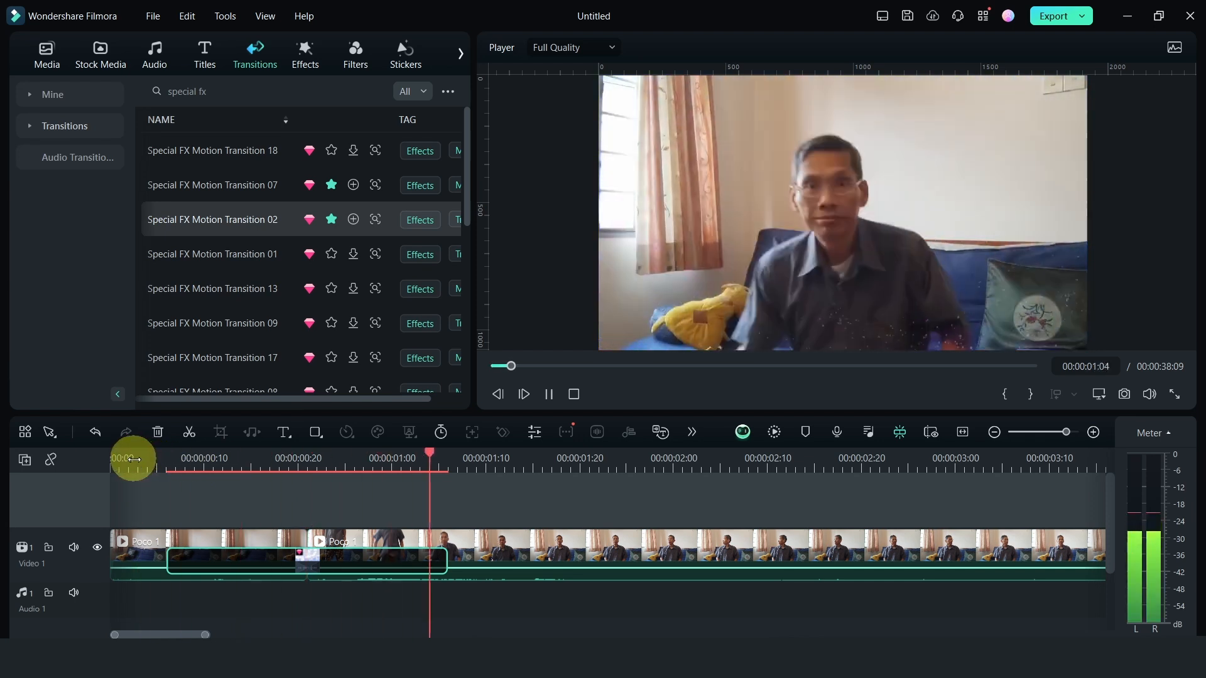
key(space)
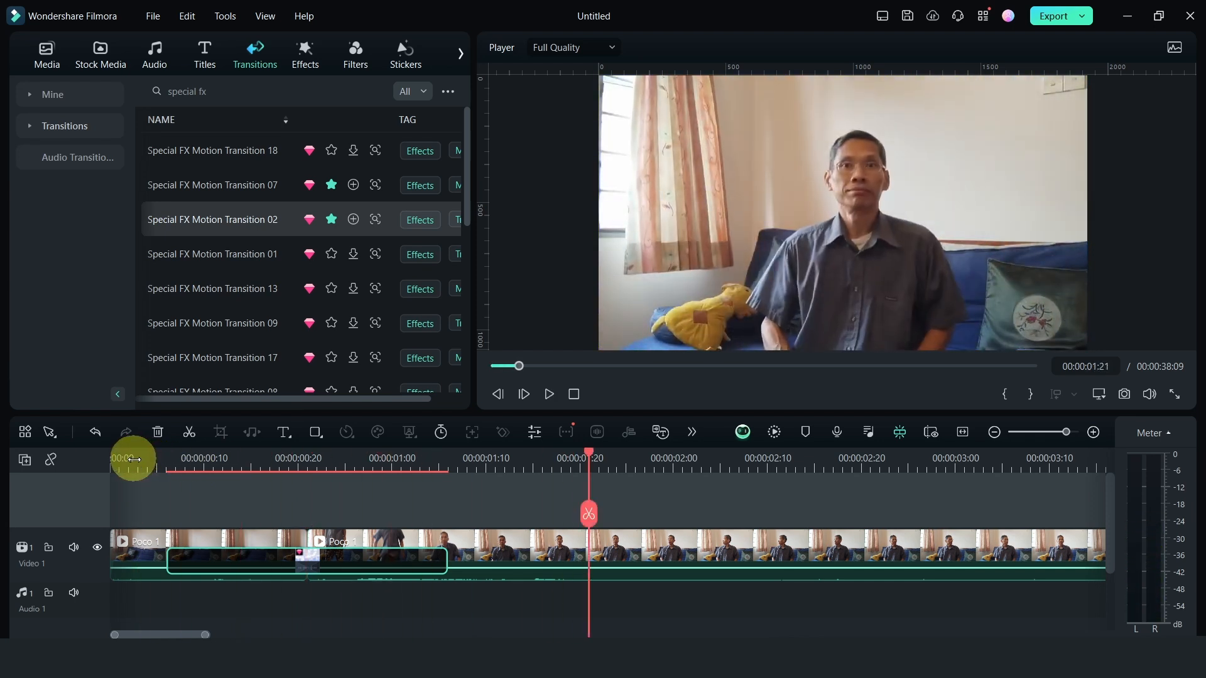
Preview the Special FX Motion Transition 07 and Special FX Motion Transition 02 samples
click(200, 186)
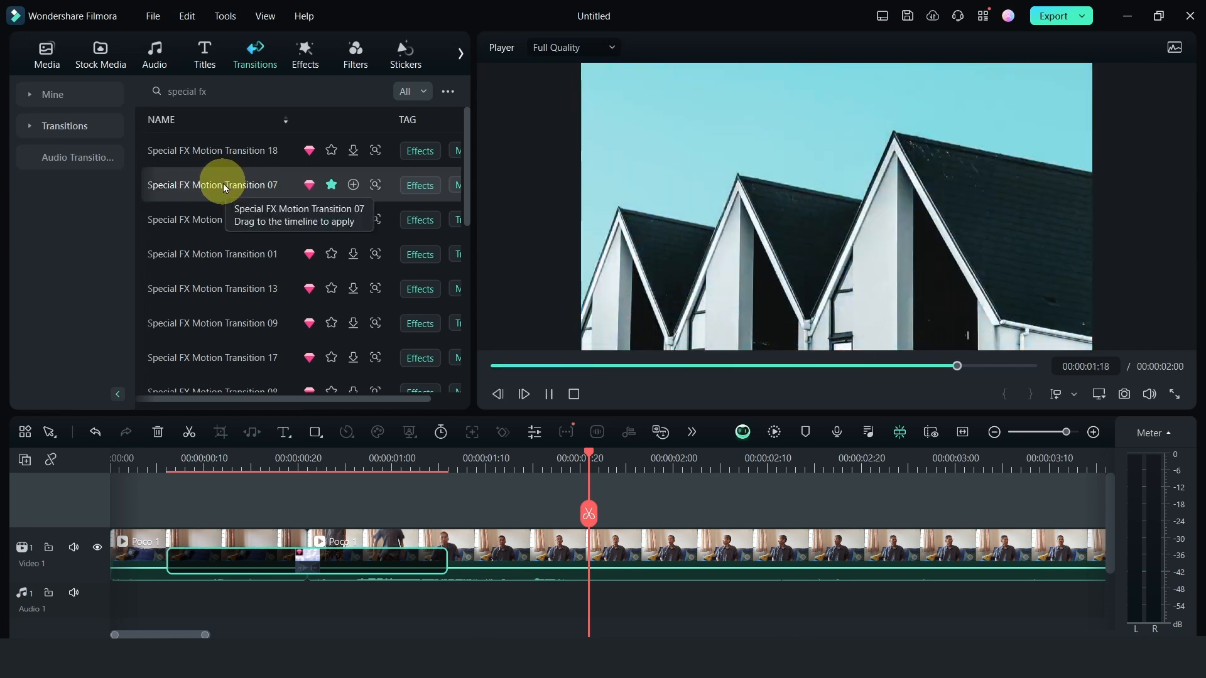
click(199, 217)
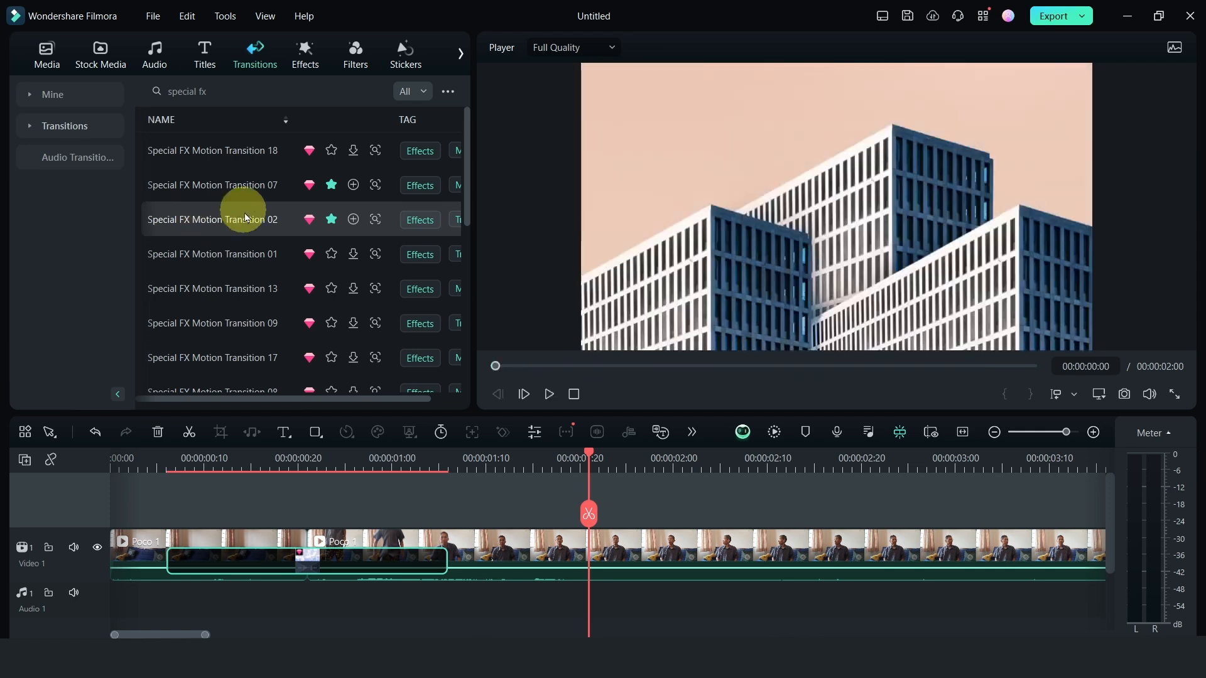
Preview the Special FX Motion Transition 01 sample and play the timeline from 00:00:00:05 through the applied transition
click(221, 258)
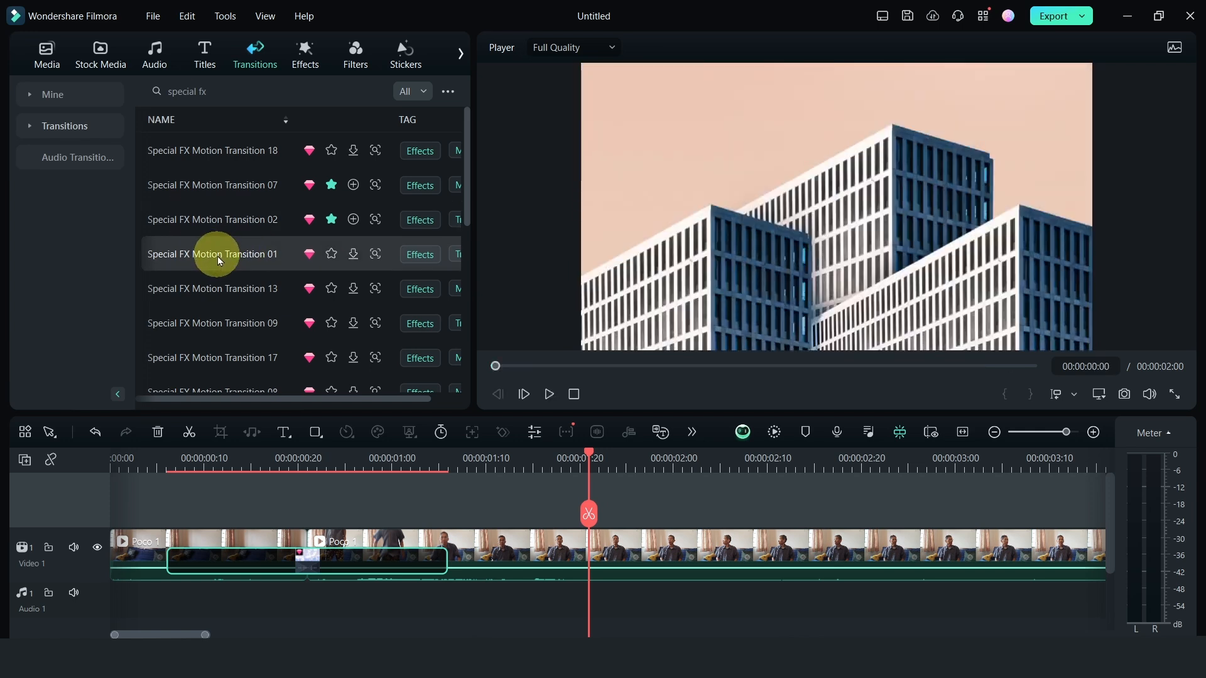
click(155, 461)
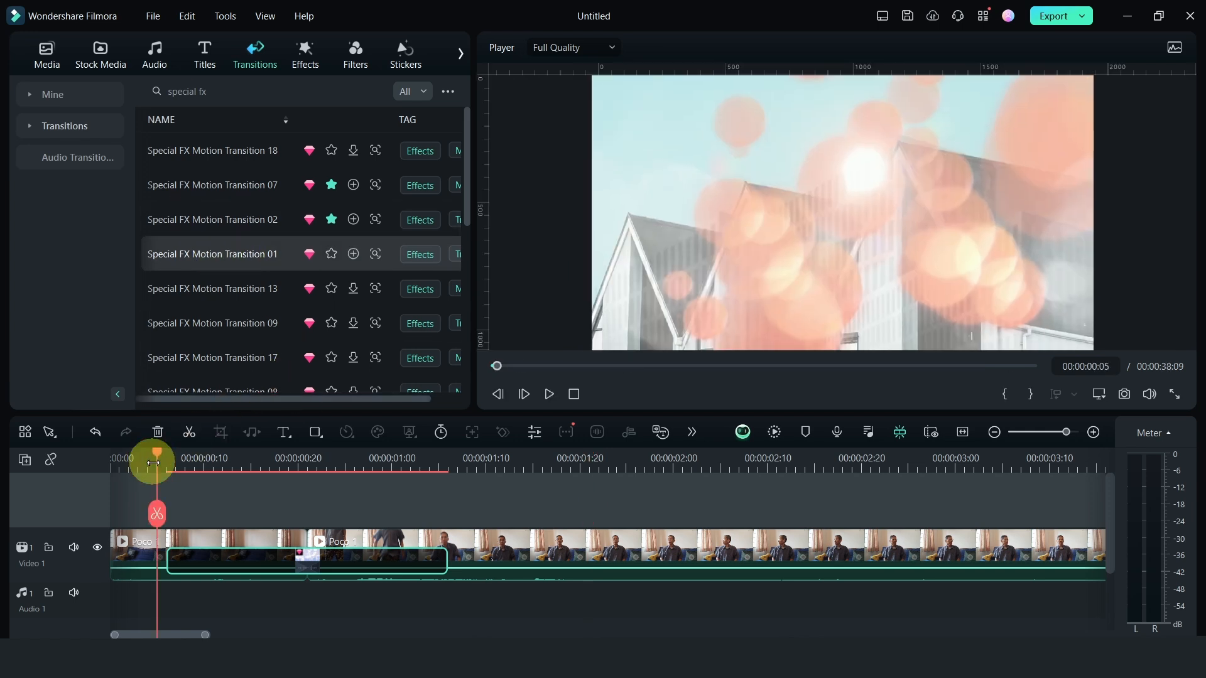
key(space)
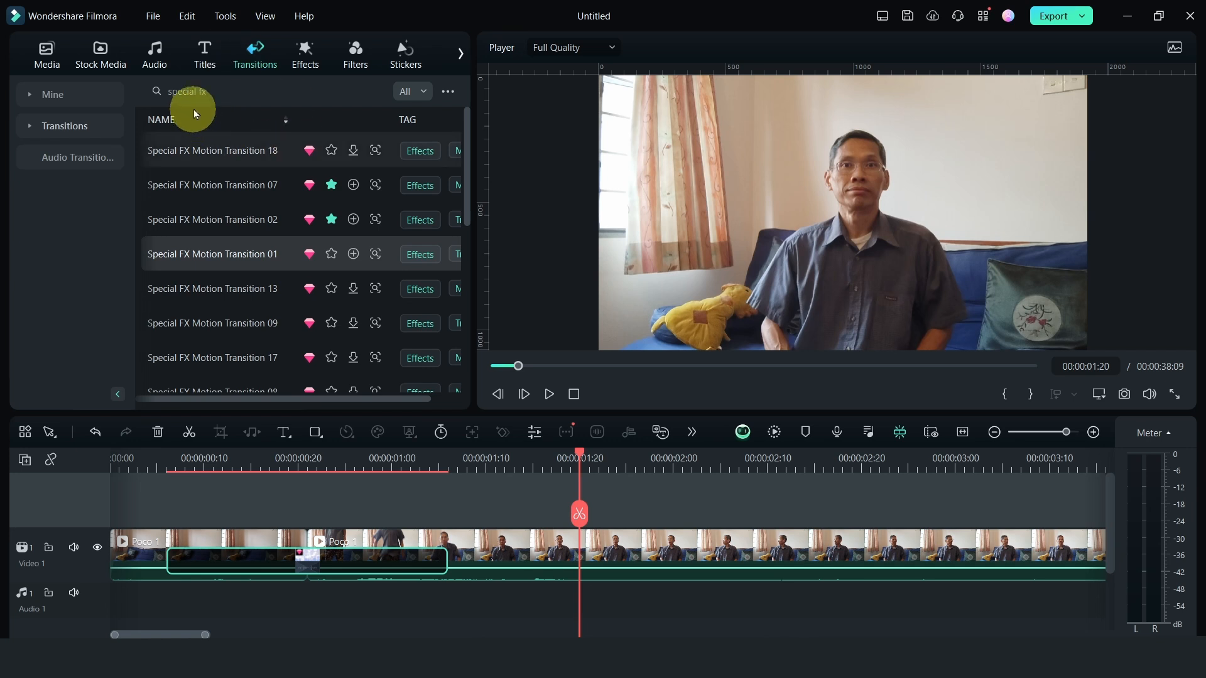
Place a preset adjustment layer on a new track above the Poco 1 clips, at the start of the timeline
click(49, 64)
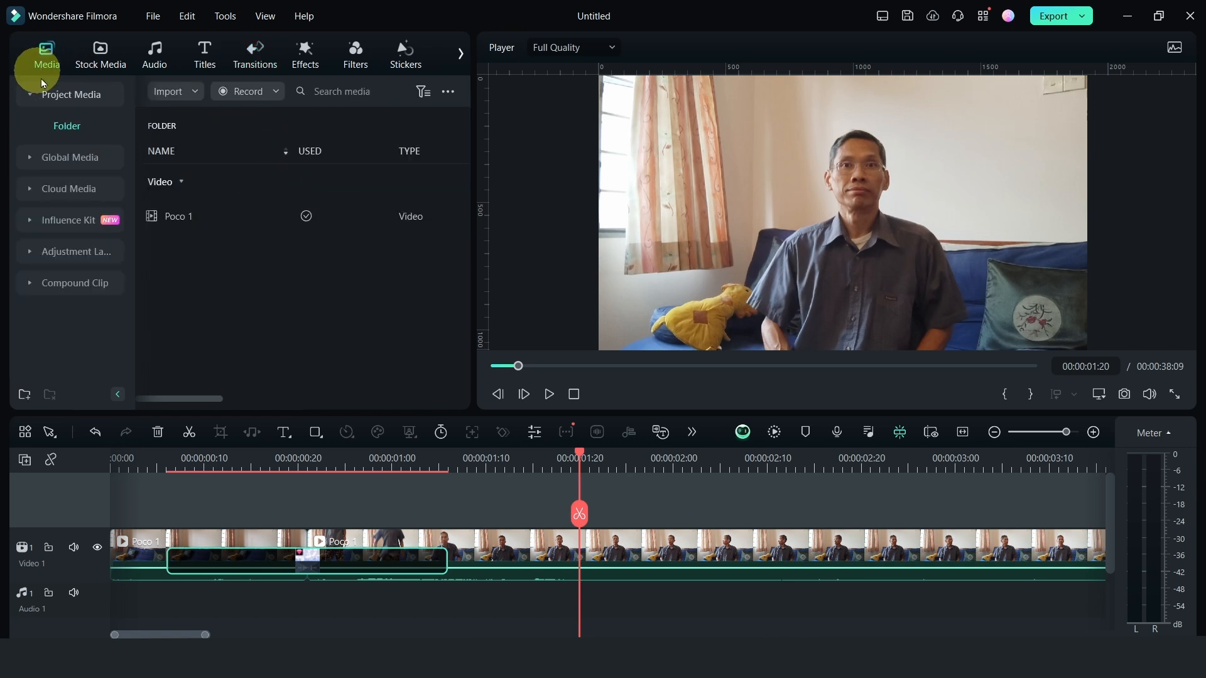
click(994, 432)
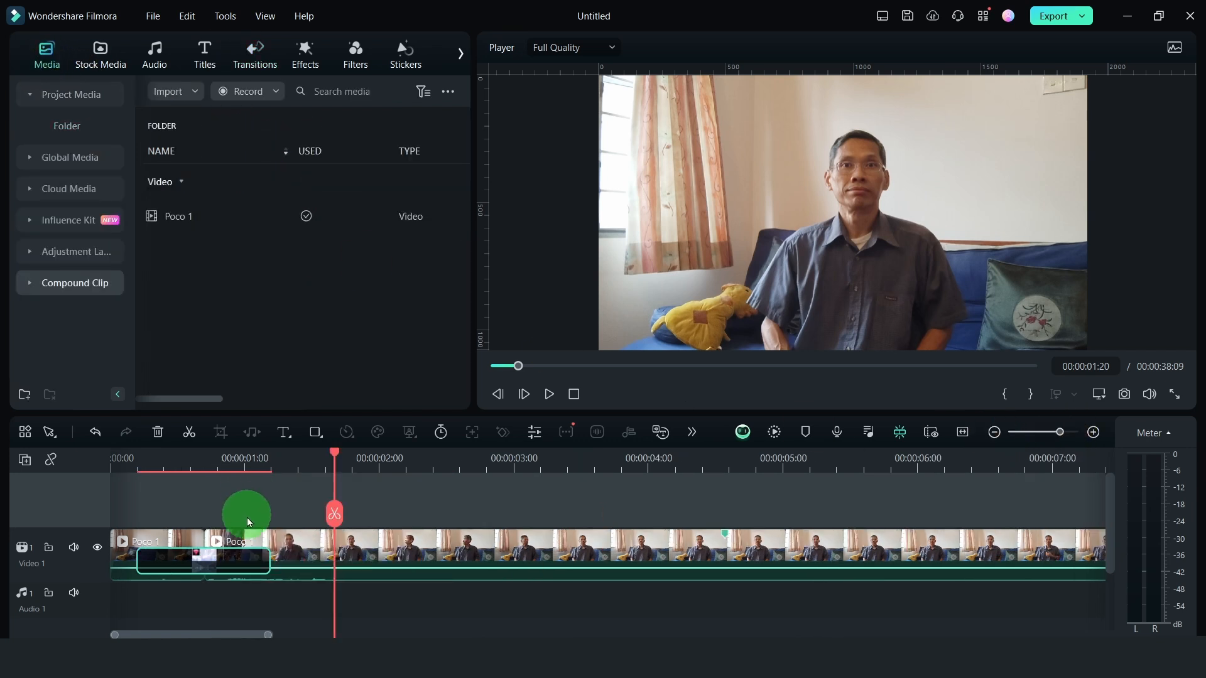
click(52, 253)
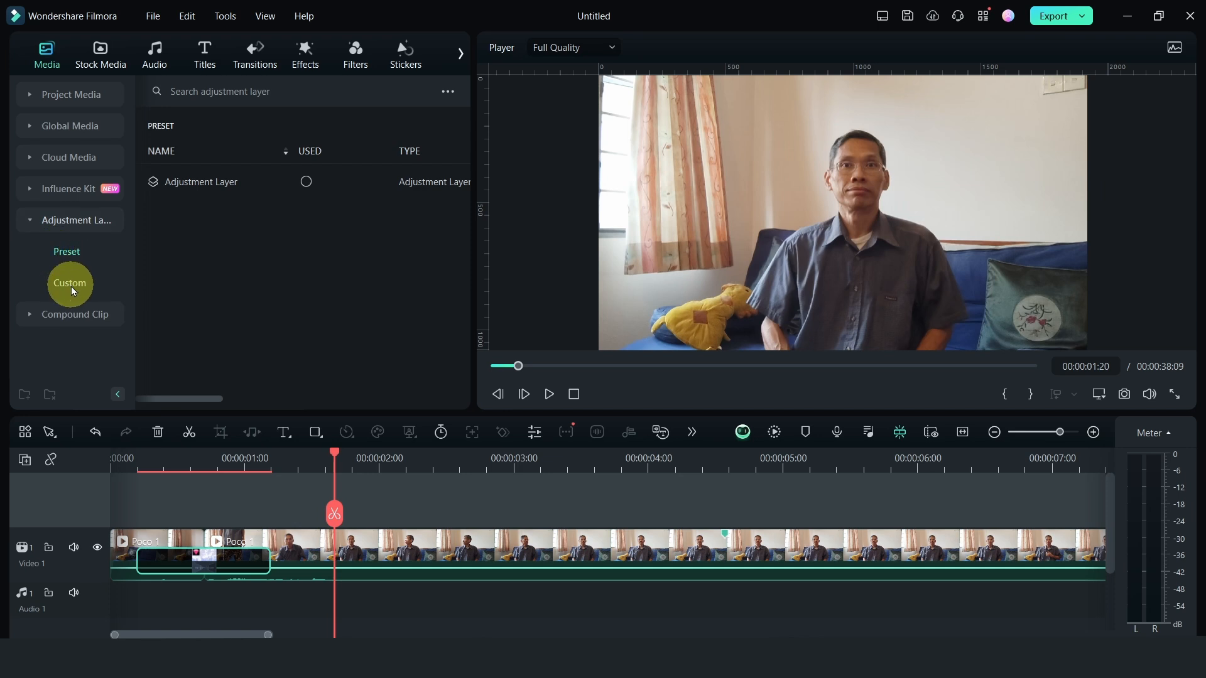
drag(179, 181, 251, 540)
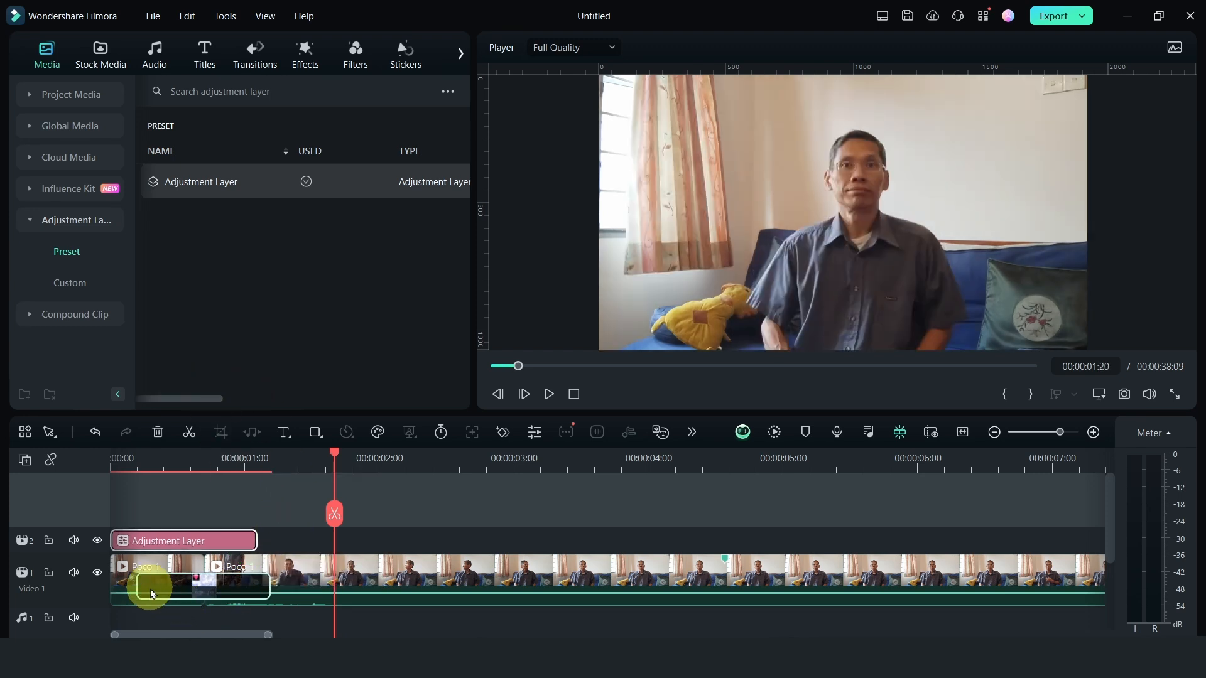
mouse_move(181, 594)
mouse_down()
mouse_move(243, 575)
mouse_move(200, 583)
mouse_up()
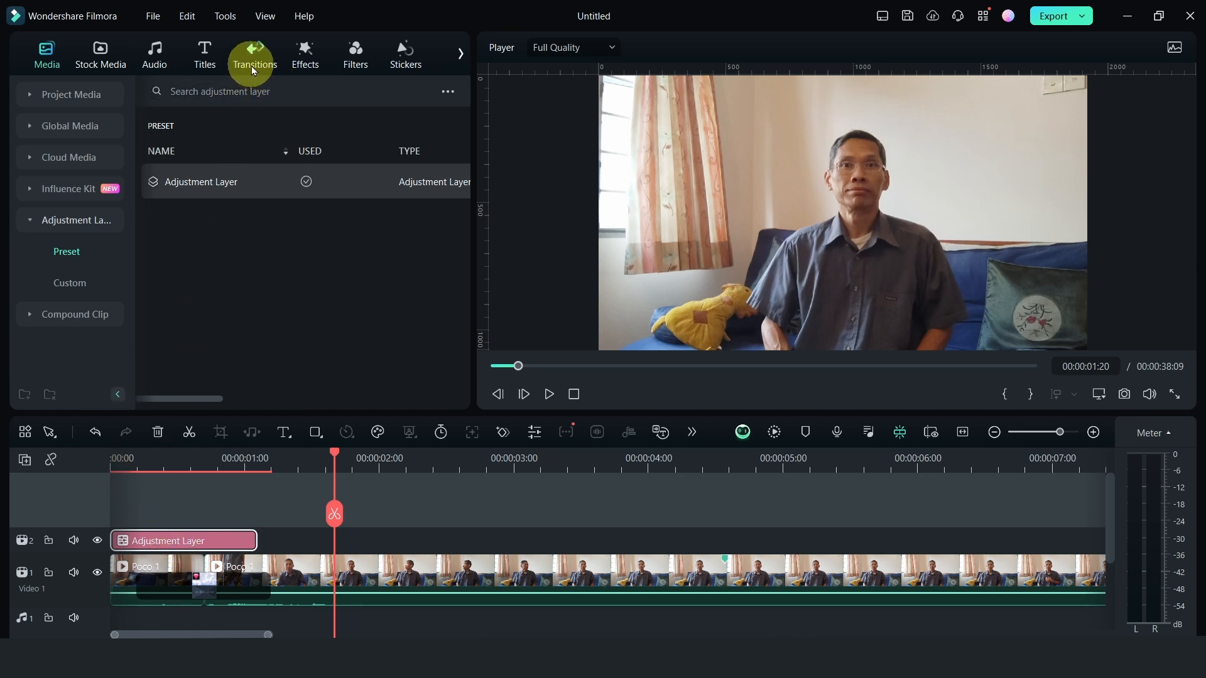
Find the lightning effects, place Lightning 1 above the Poco 1 clips at the timeline start and shorten it to about 27 frames
click(308, 63)
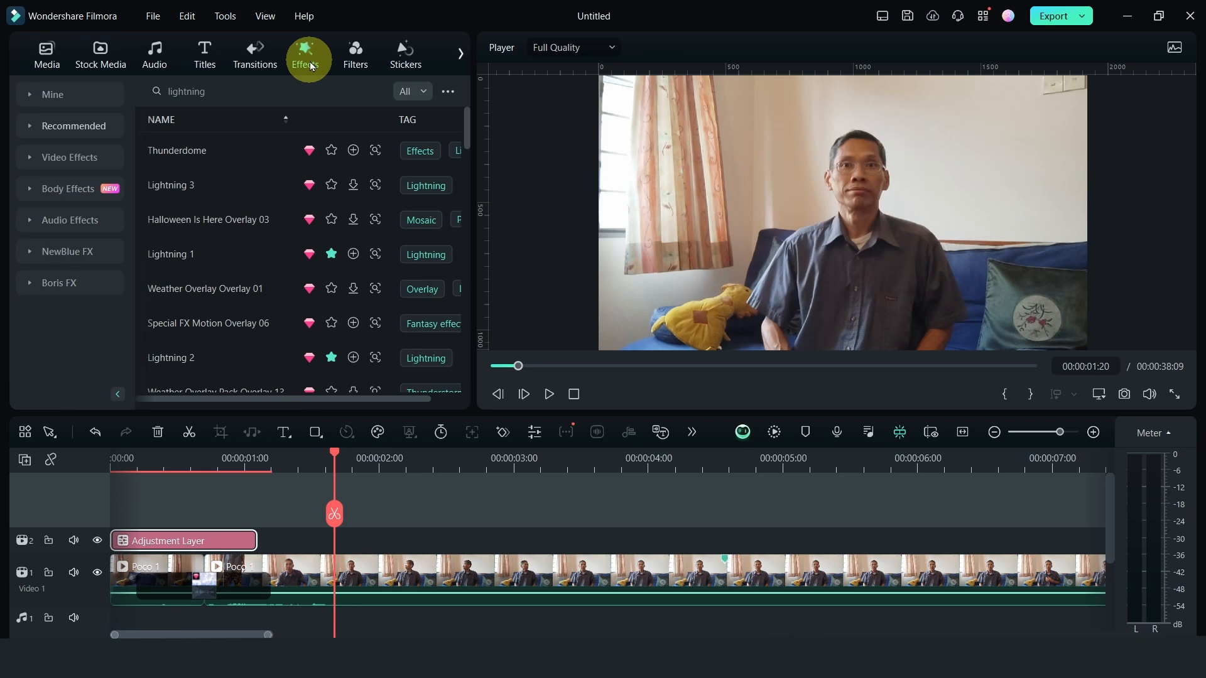
click(227, 90)
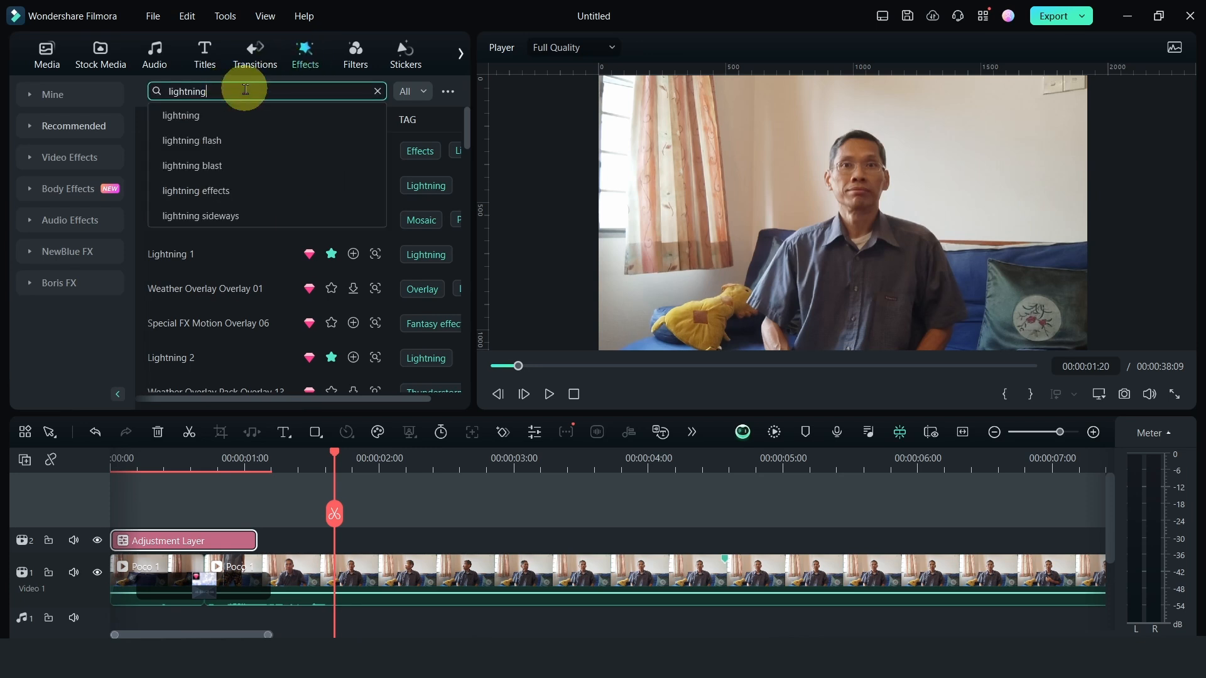
key(Return)
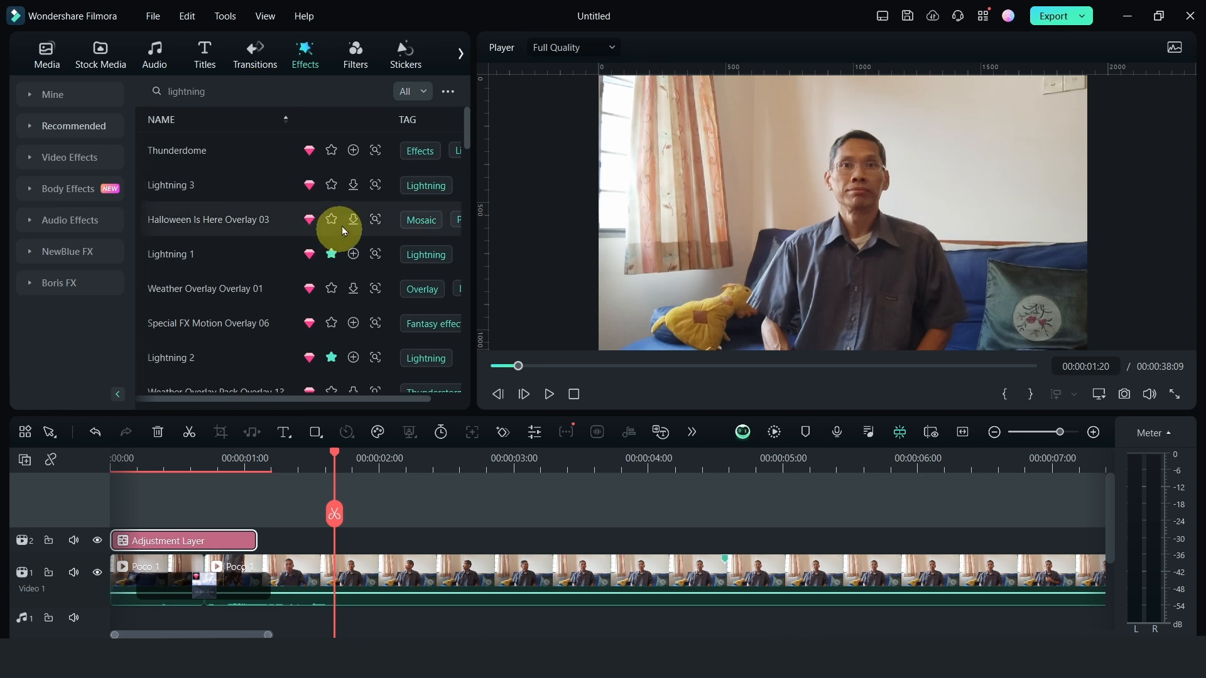
drag(219, 251, 98, 541)
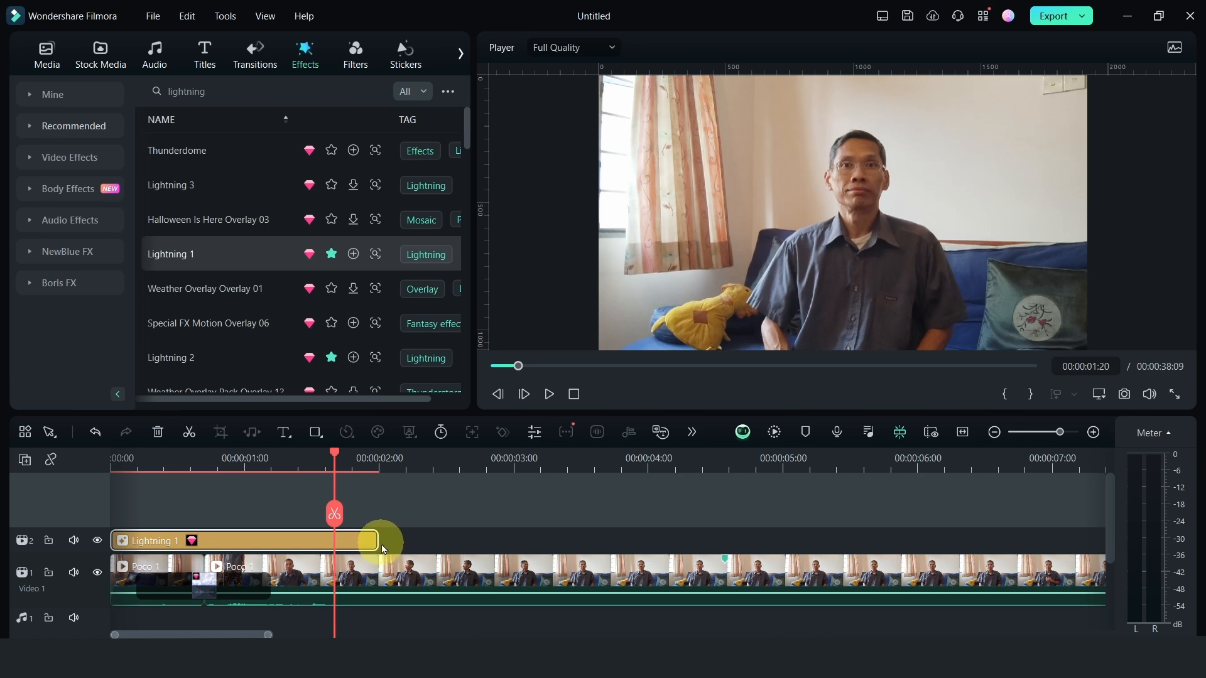
drag(377, 541, 228, 541)
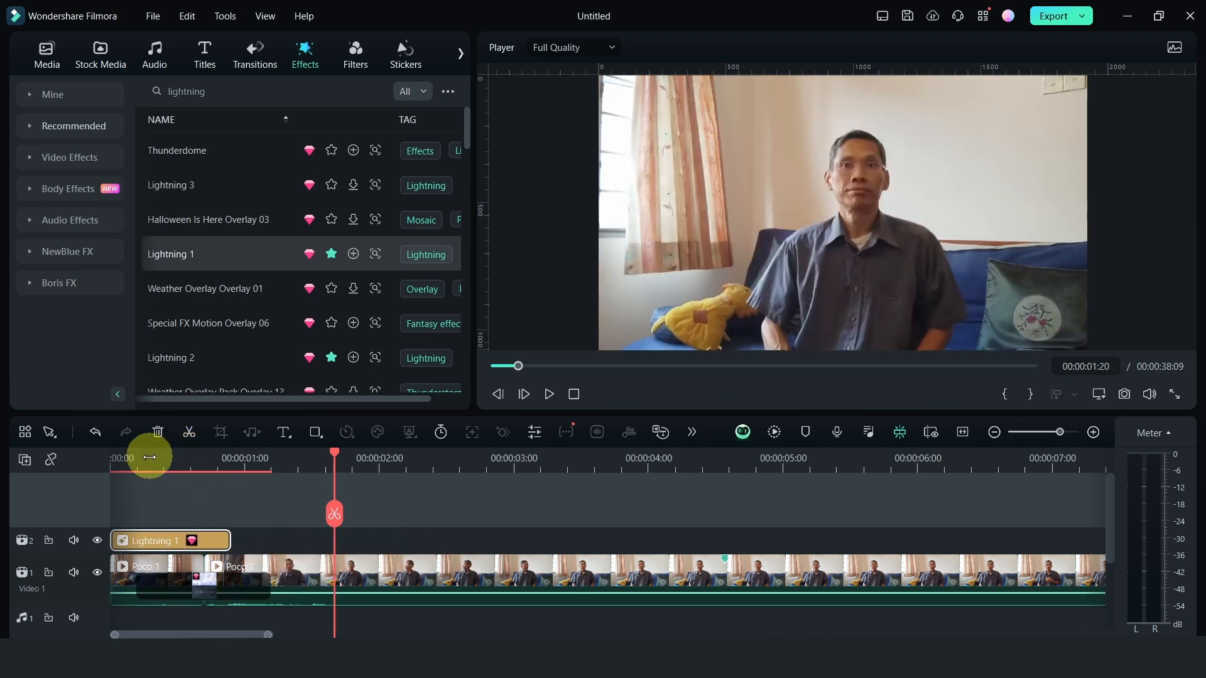
Play the timeline from the beginning through the Lightning 1 effect and the transition
click(144, 458)
drag(144, 457, 107, 456)
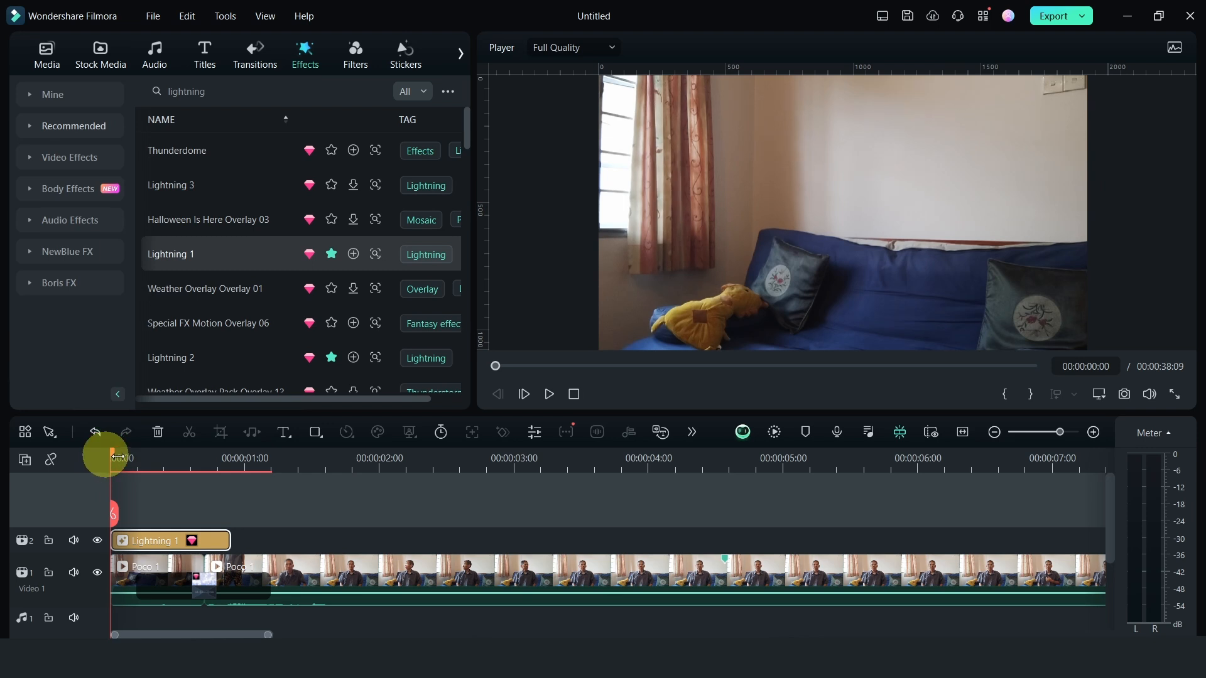
key(space)
key(space)
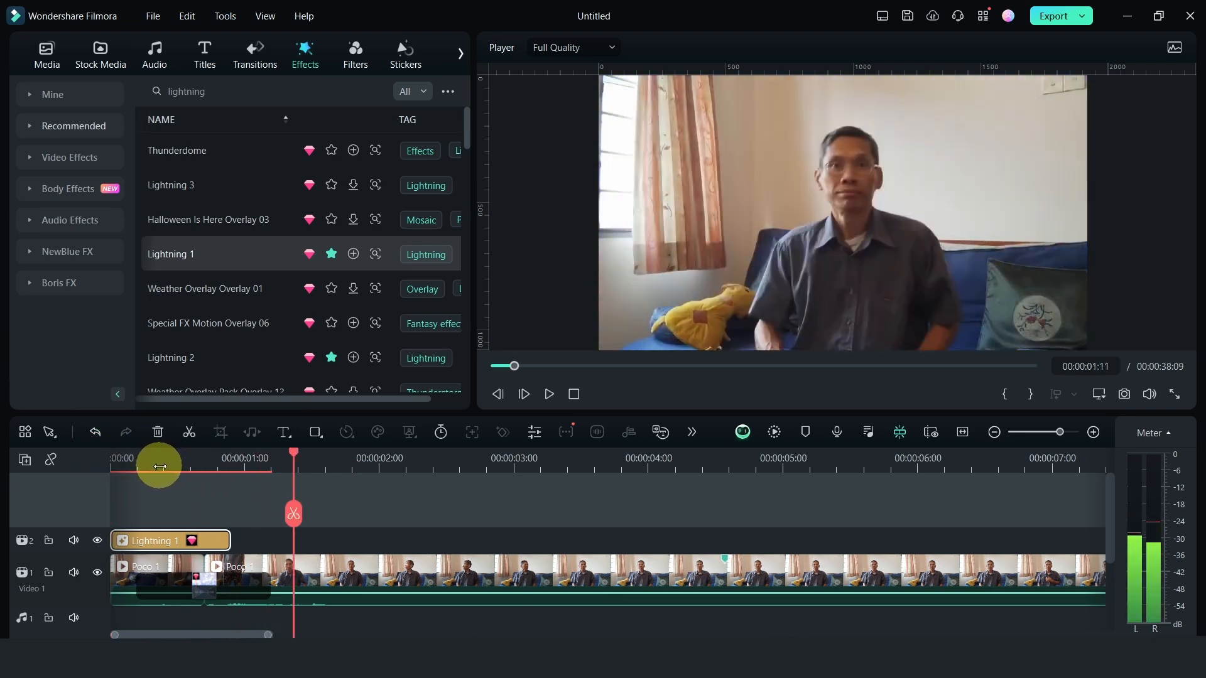
Move all clips to start at 00:00:01:21 and extend the first Poco 1 piece and Lightning 1 backward by about one second
click(995, 433)
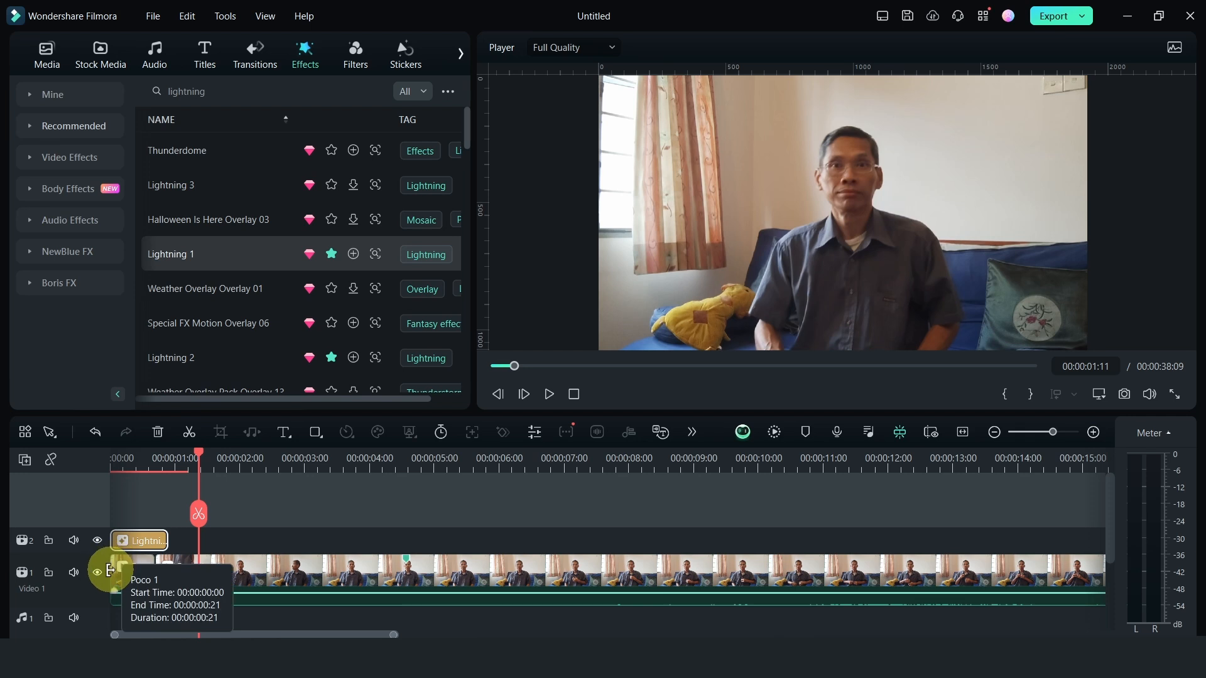
drag(110, 570, 90, 572)
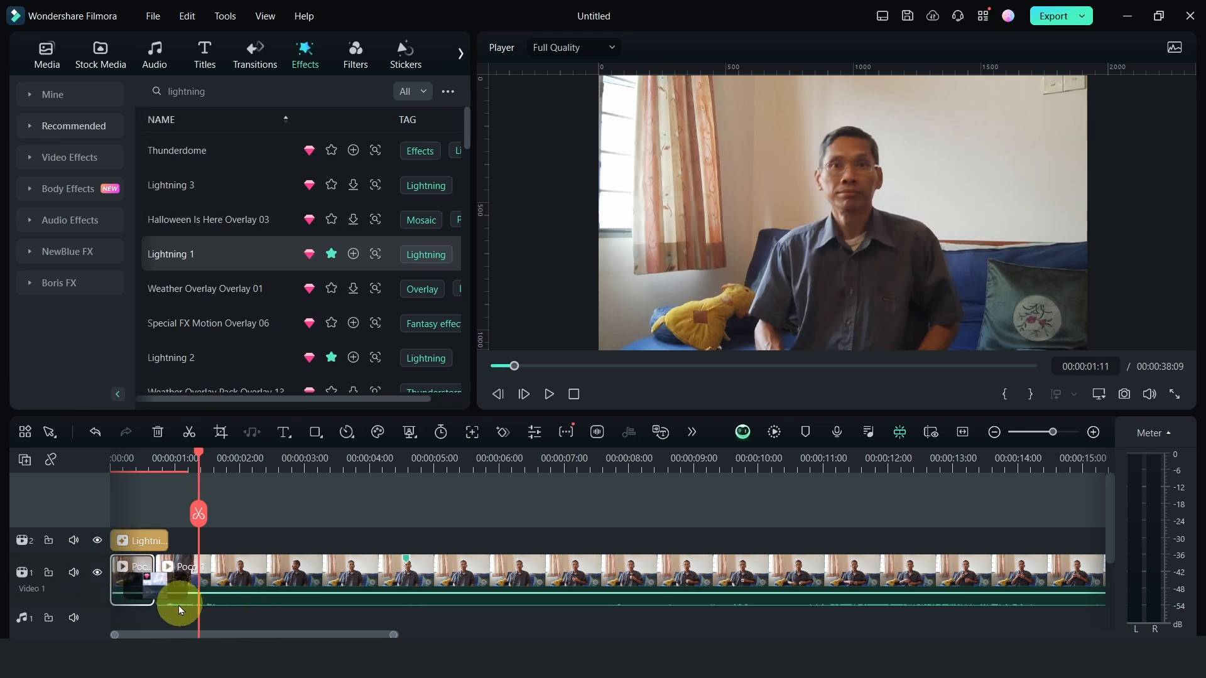
drag(145, 617, 197, 510)
drag(274, 579, 385, 574)
drag(222, 572, 154, 571)
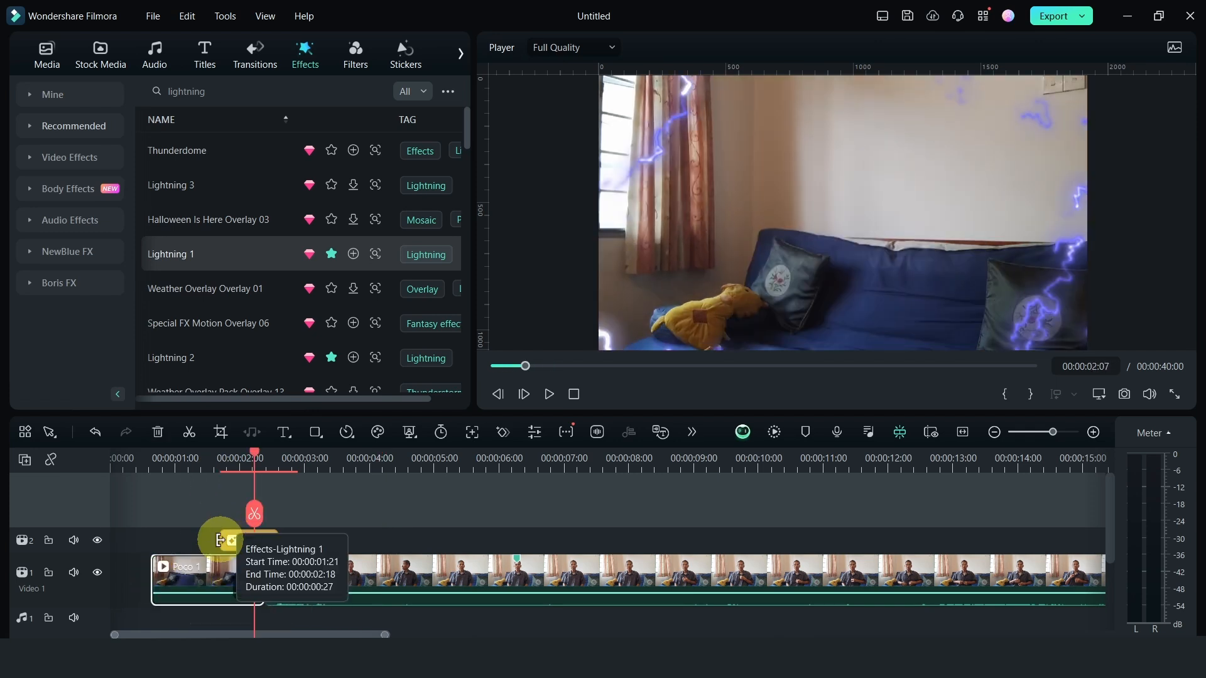
drag(220, 540, 166, 540)
Play the timeline from the start of the extended Poco 1 piece to check the lengthened Lightning 1 effect
click(157, 472)
key(space)
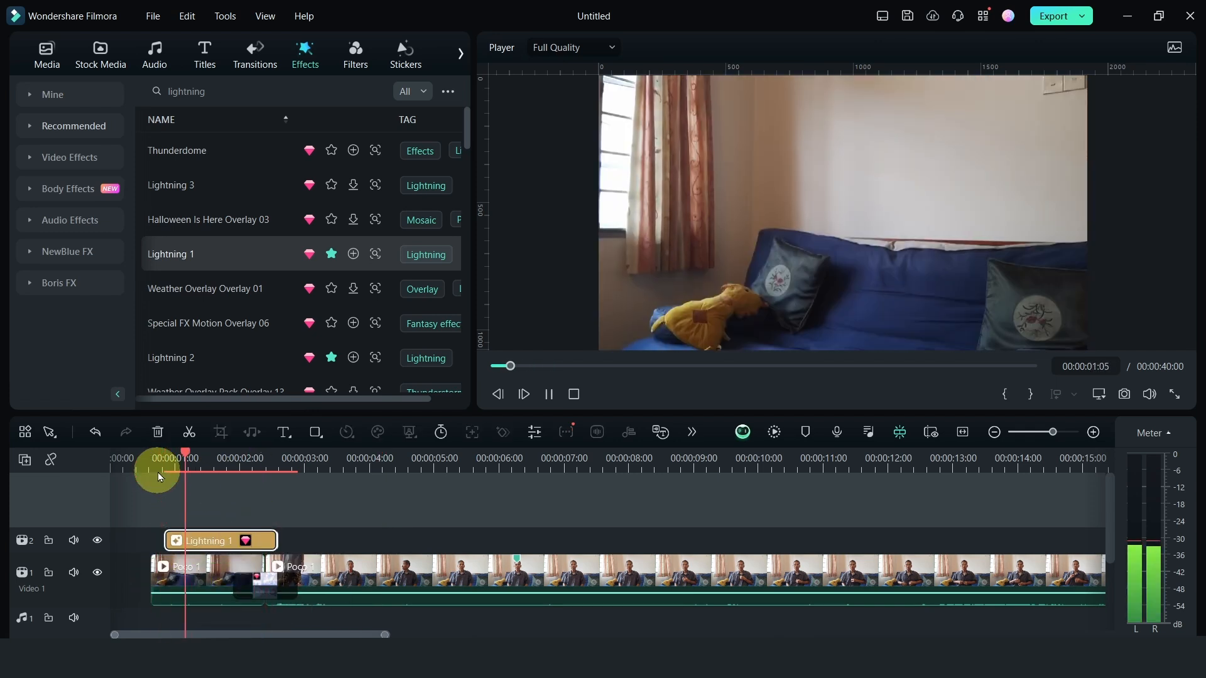
key(space)
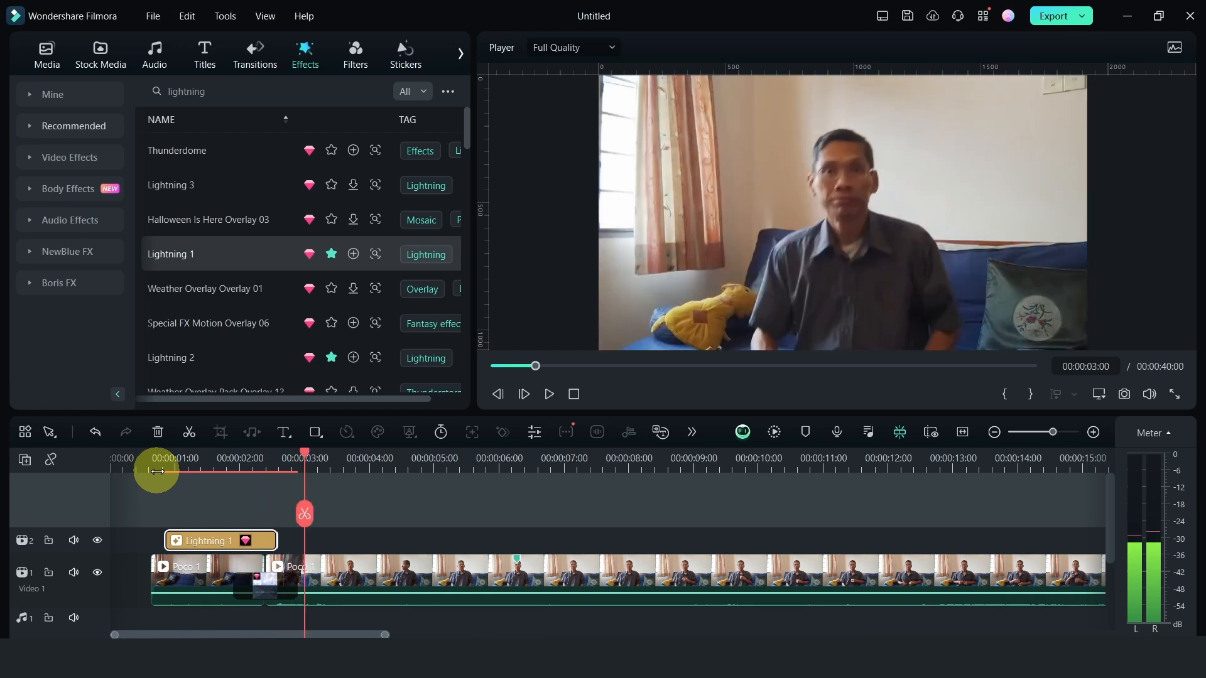
Replace the Lightning 1 effect with Lightning 2 at 00:00:00:25 and set its opacity to 77%
click(196, 468)
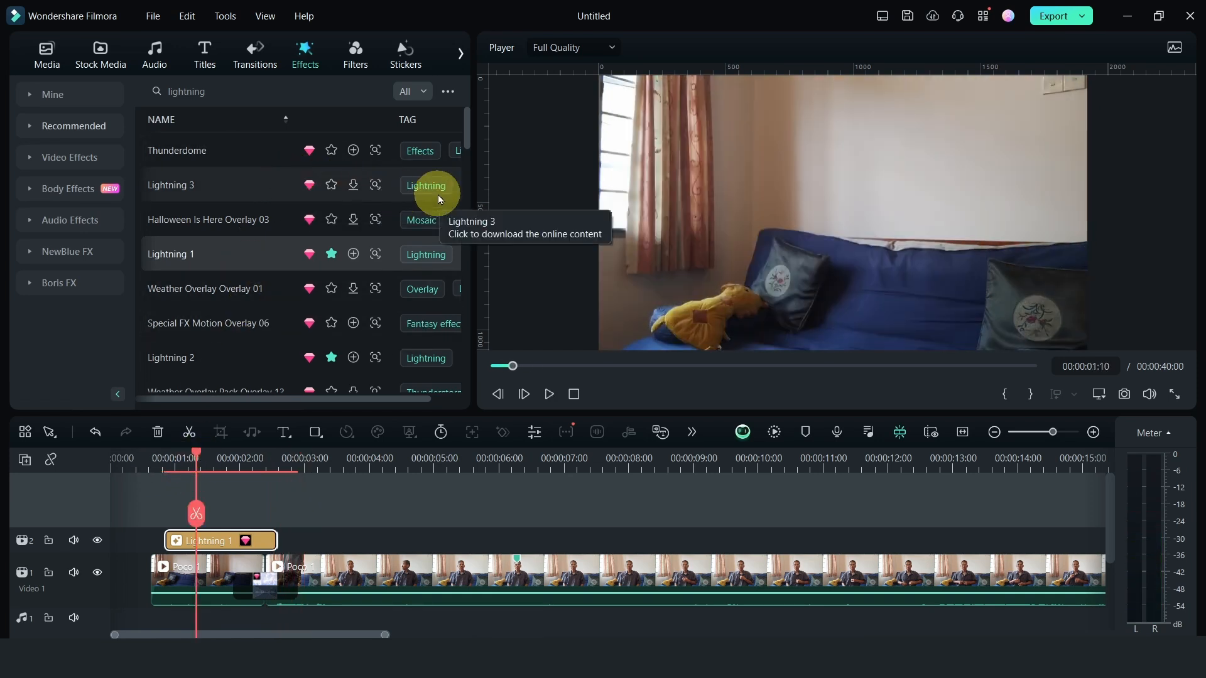
click(178, 359)
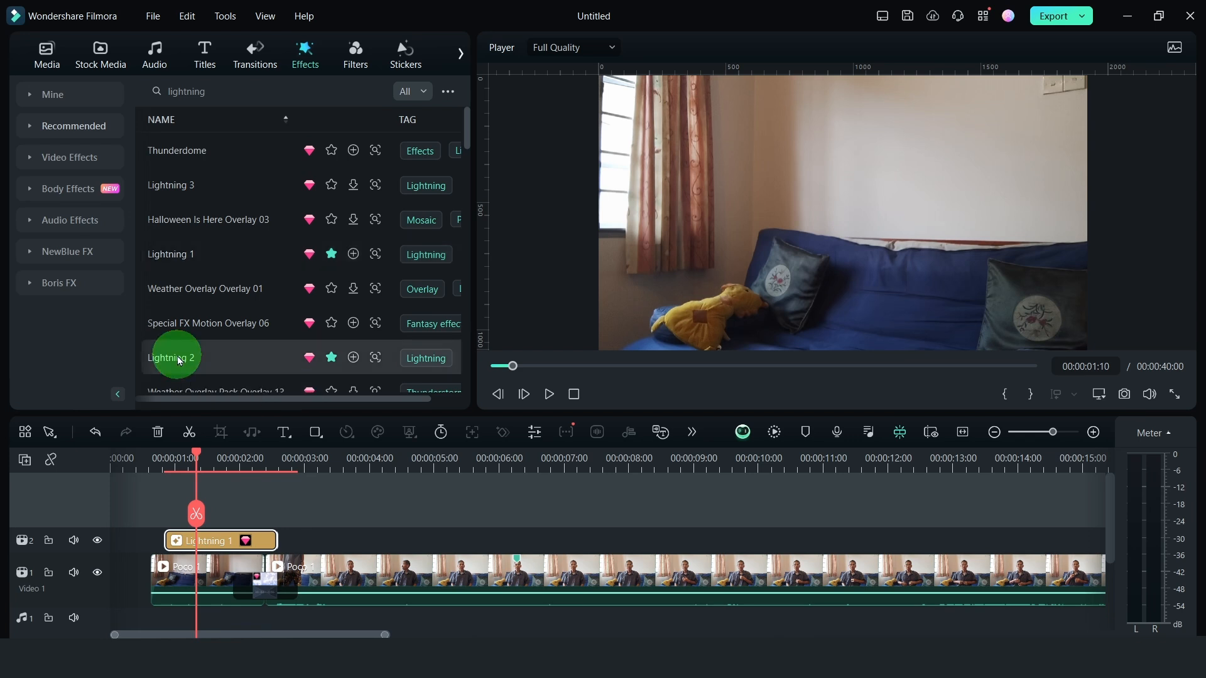
drag(178, 359, 174, 541)
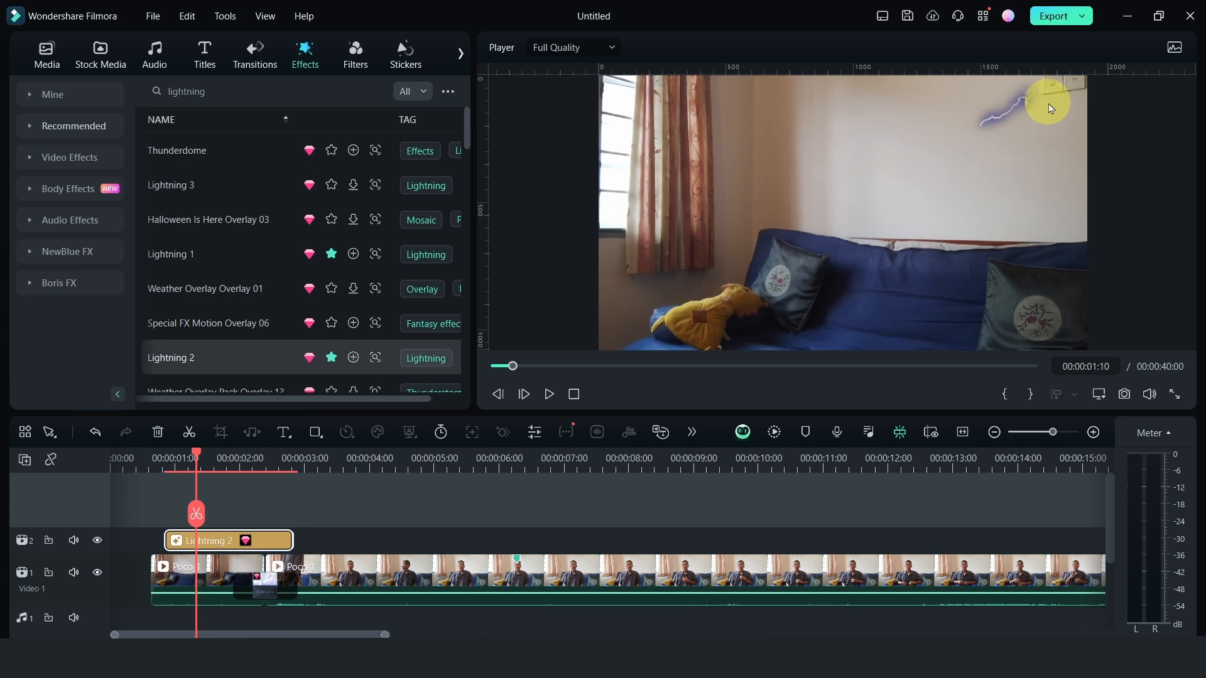
double_click(210, 543)
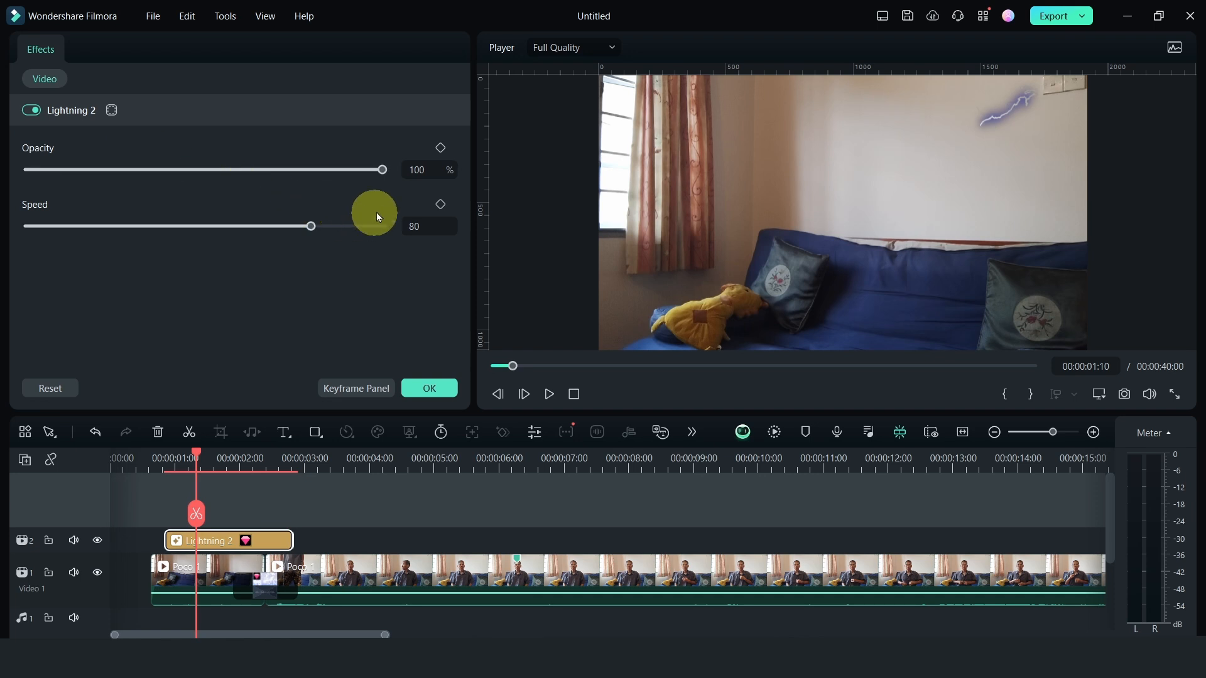
drag(383, 169, 301, 168)
Play the timeline through the Lightning 2 effect to check it, and accept the effect's settings
key(space)
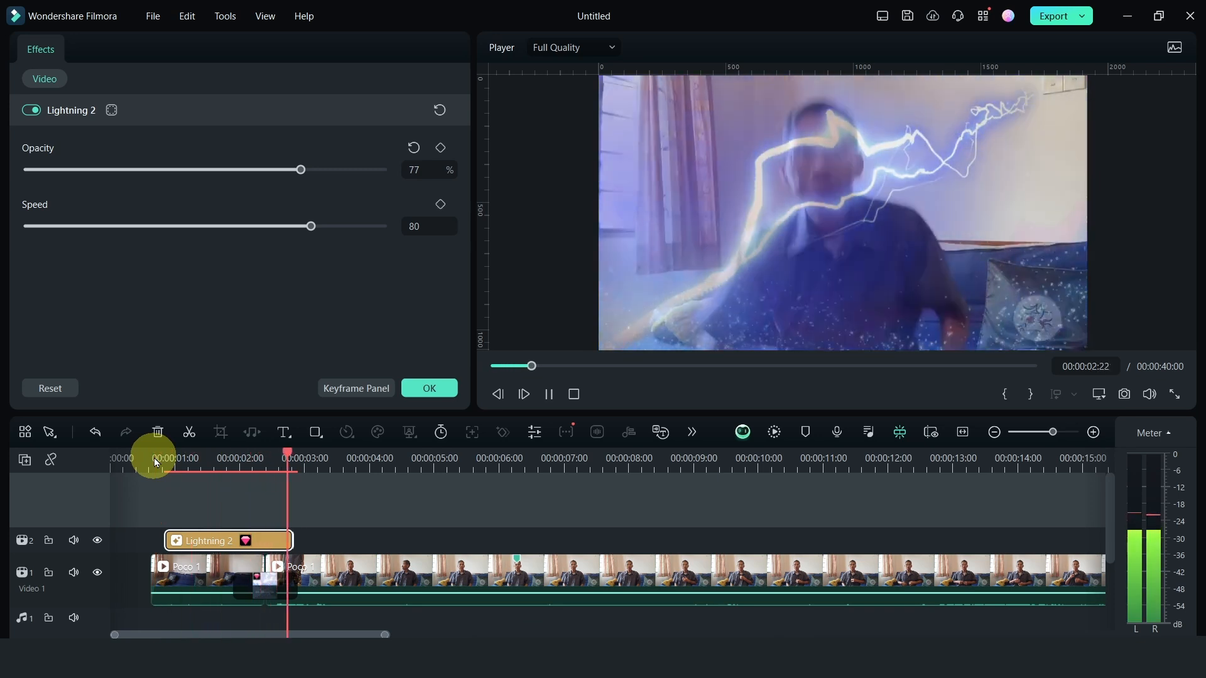
key(space)
key(space)
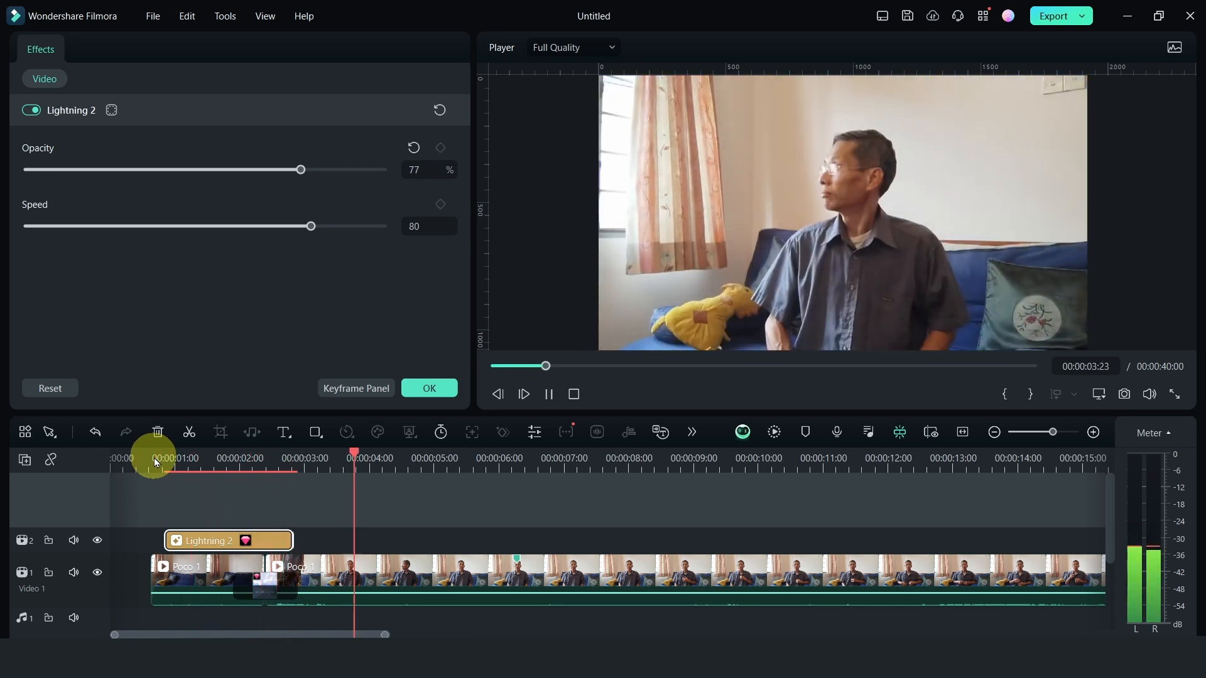
key(space)
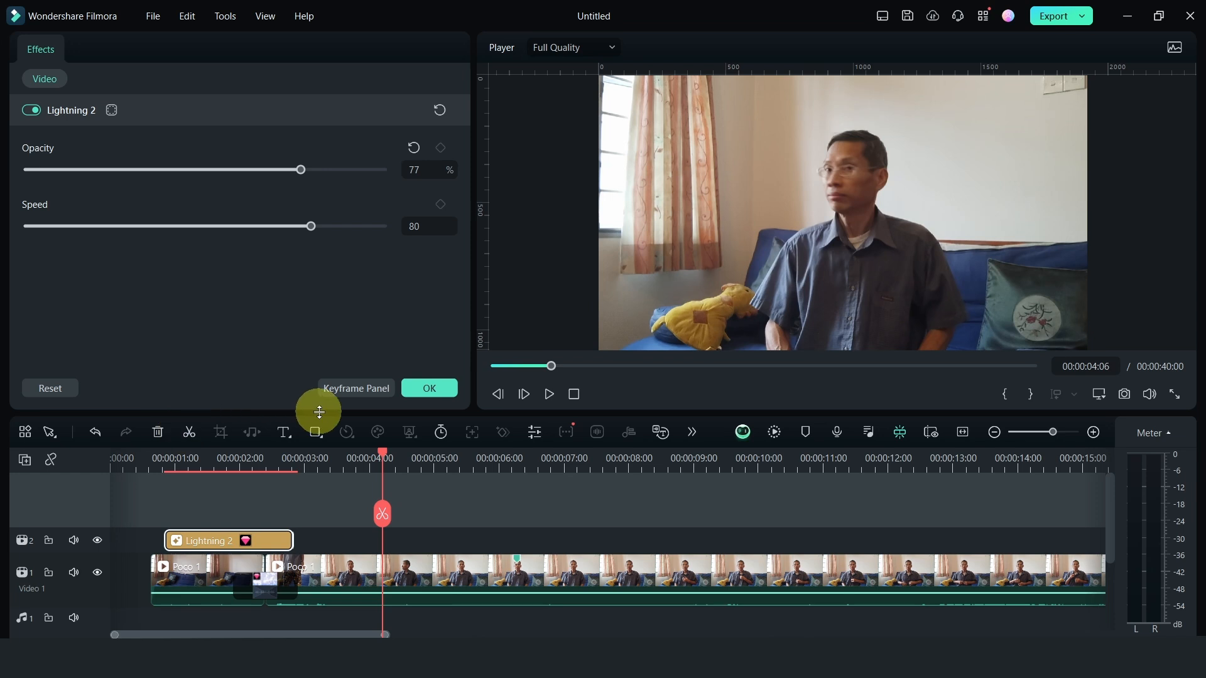
key(space)
key(space)
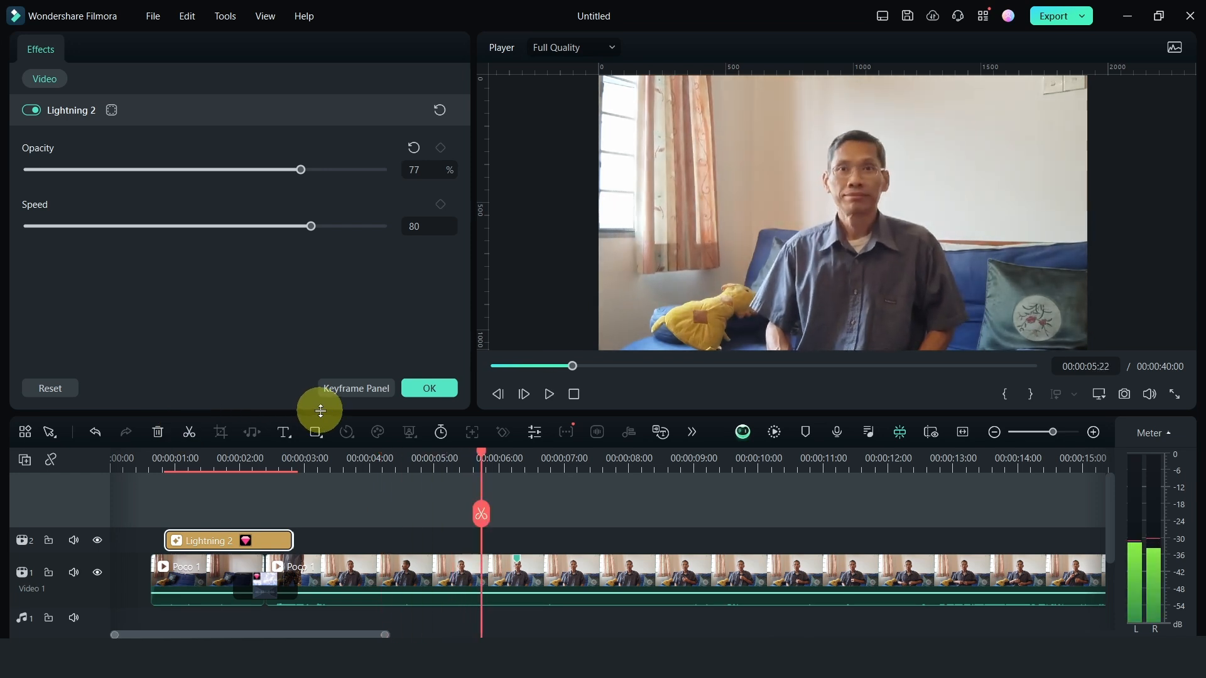
click(429, 388)
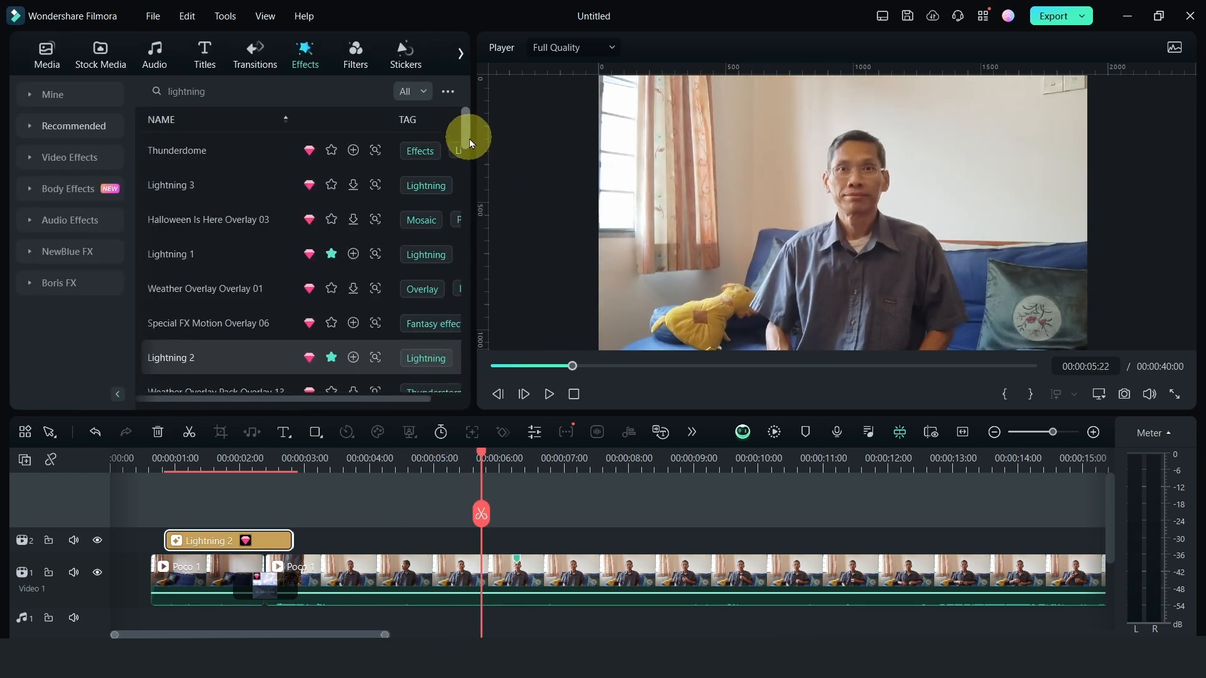
Search the sound effects library for "lightning"
click(155, 56)
click(58, 159)
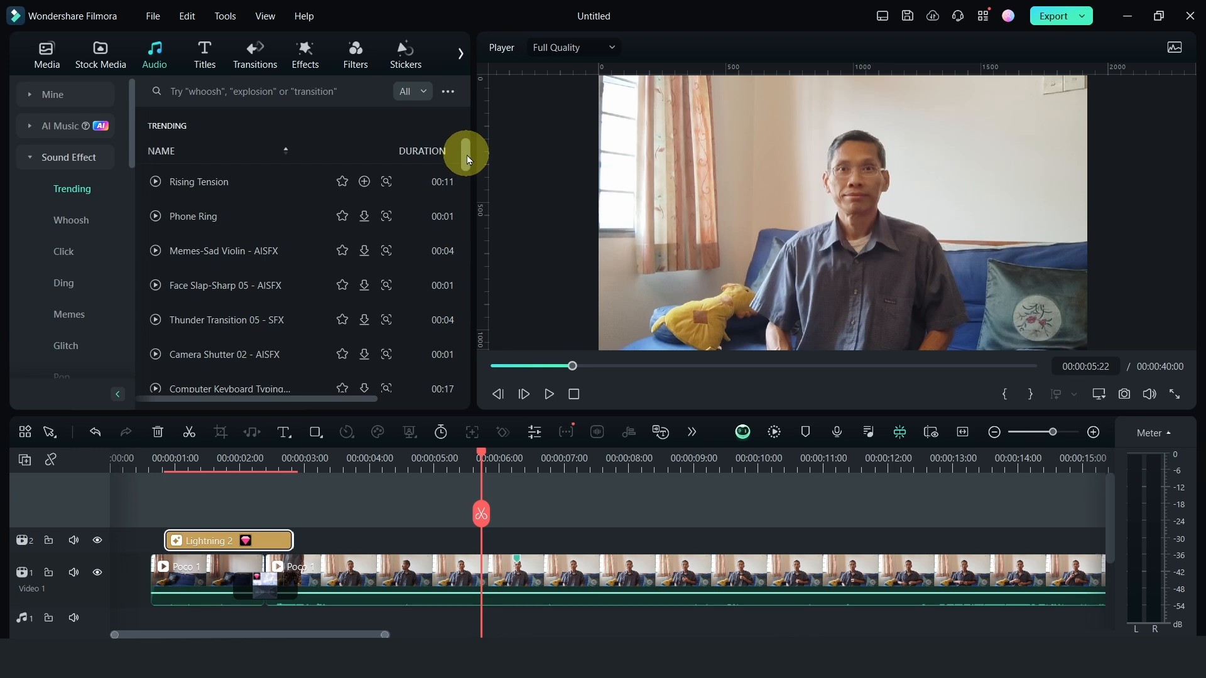
drag(466, 157, 466, 161)
click(222, 93)
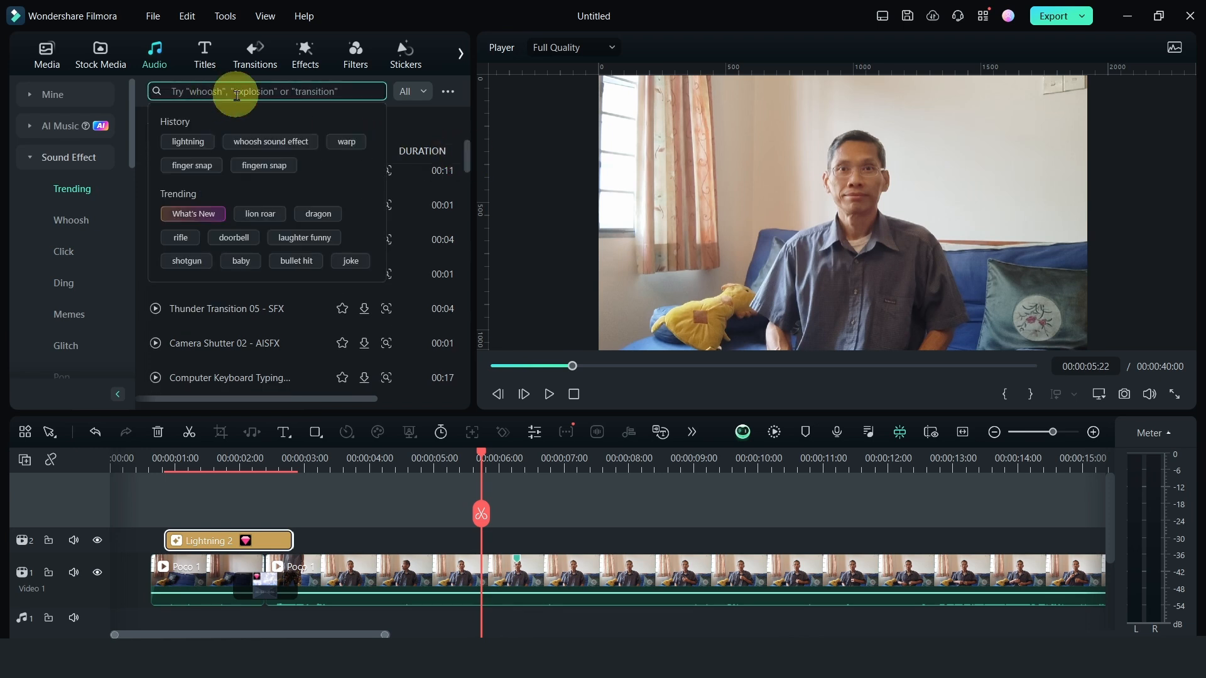
text(lightning)
key(Return)
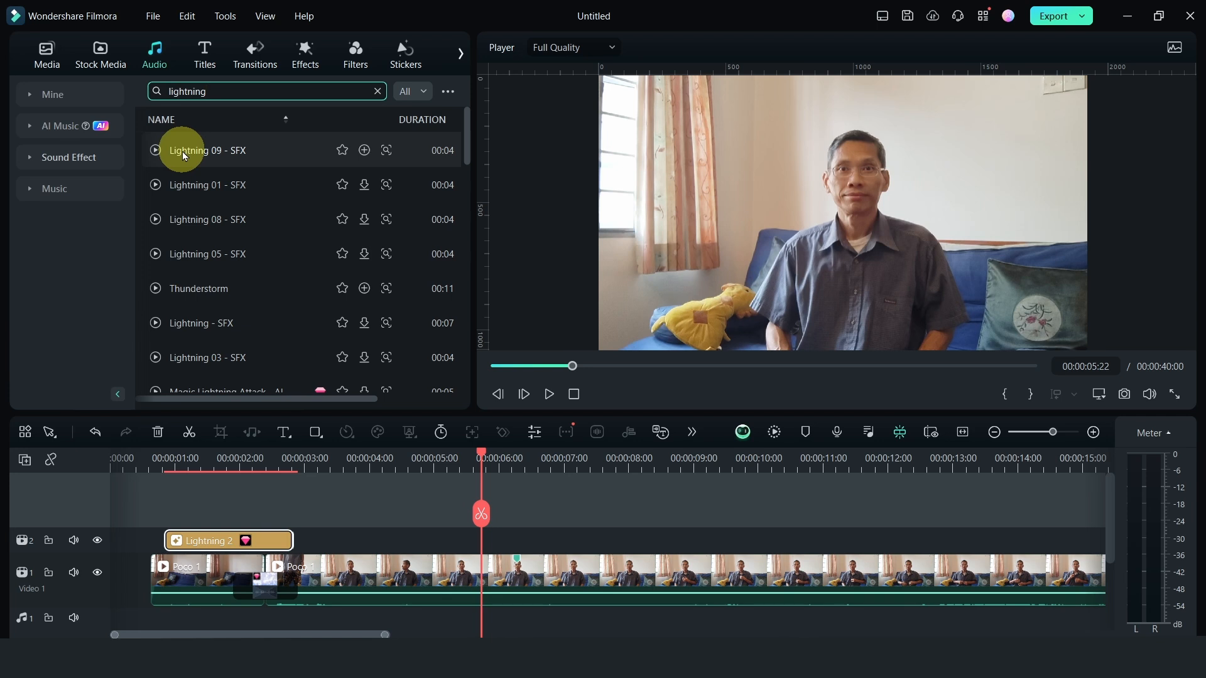
Listen to Lightning 09 - SFX and place it on the Audio 1 track, aligned with the start of Lightning 2
click(156, 154)
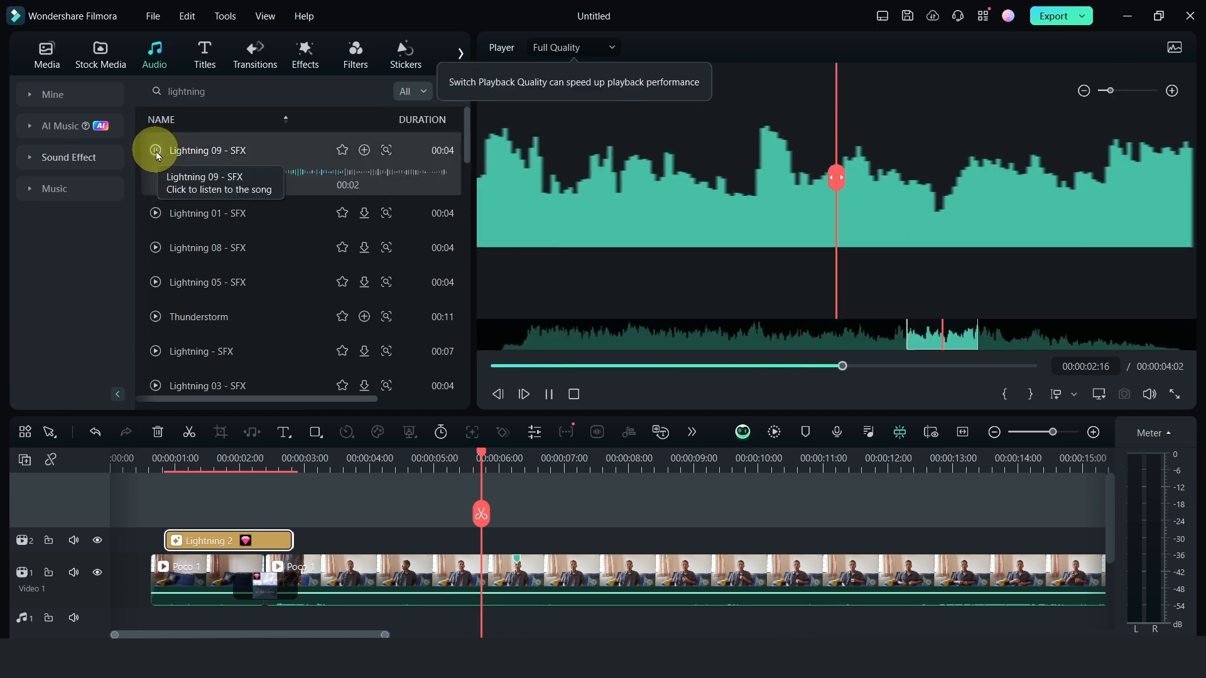
click(156, 154)
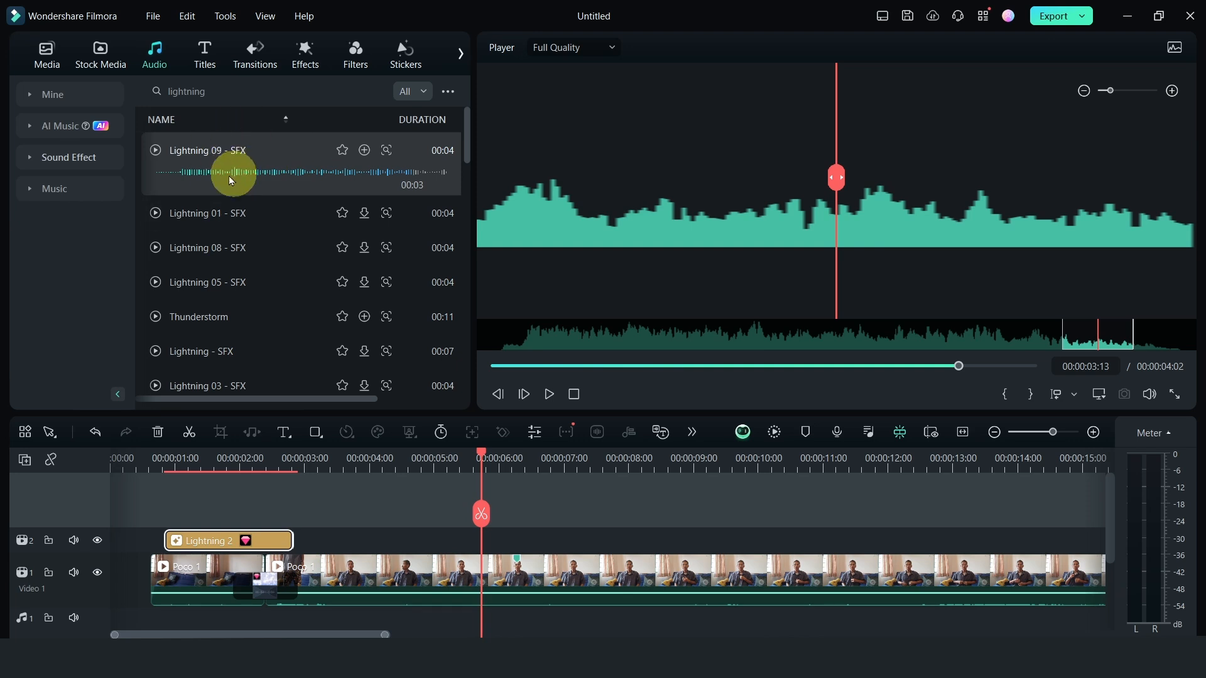
drag(248, 154, 174, 622)
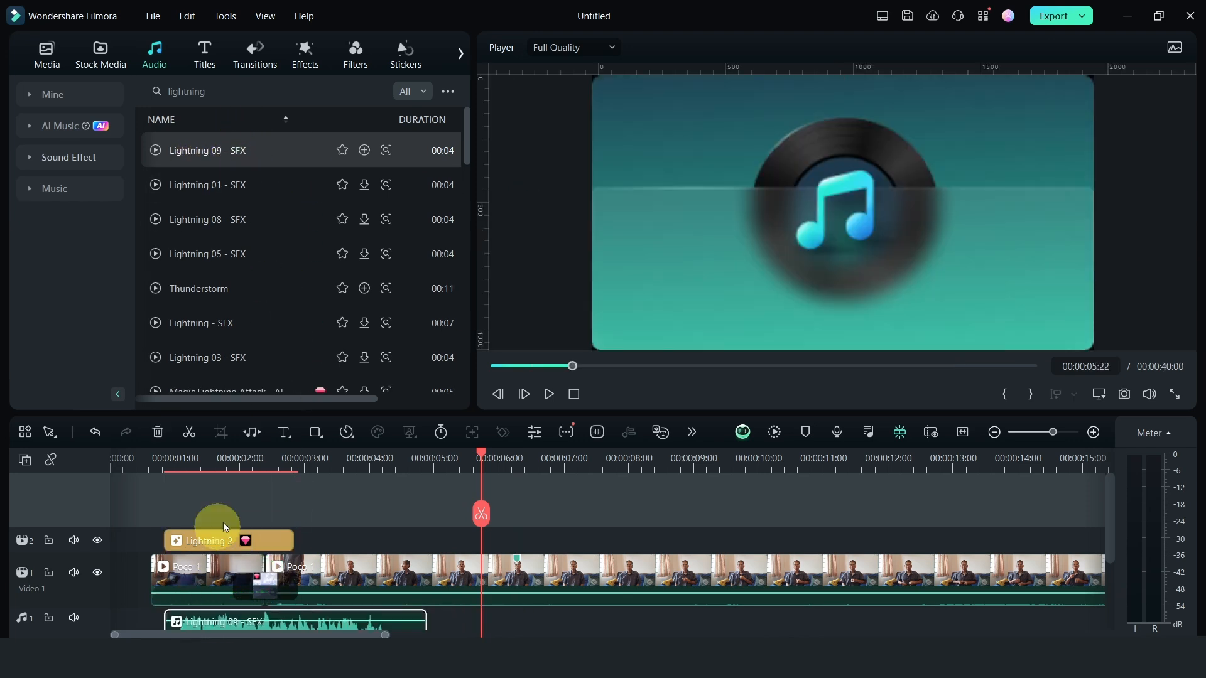
Play back the lightning section and shift Lightning 09 - SFX on the Audio 1 track to start at about 00:00:01:12
drag(1111, 518, 1106, 544)
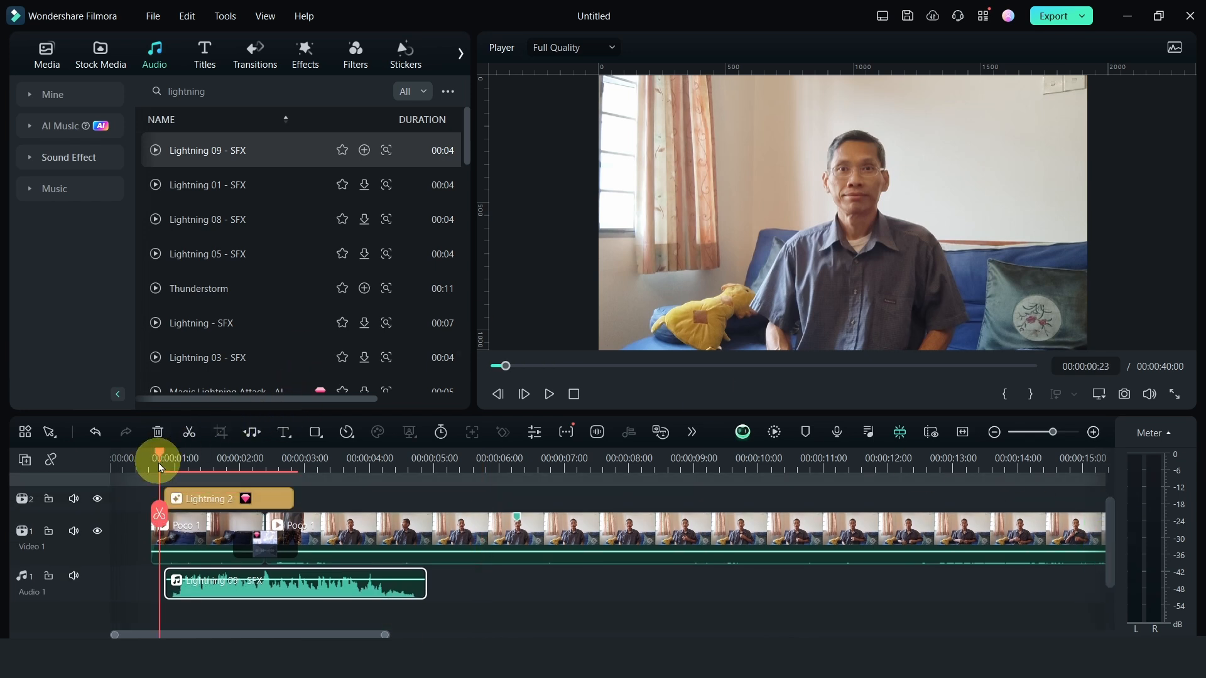
key(space)
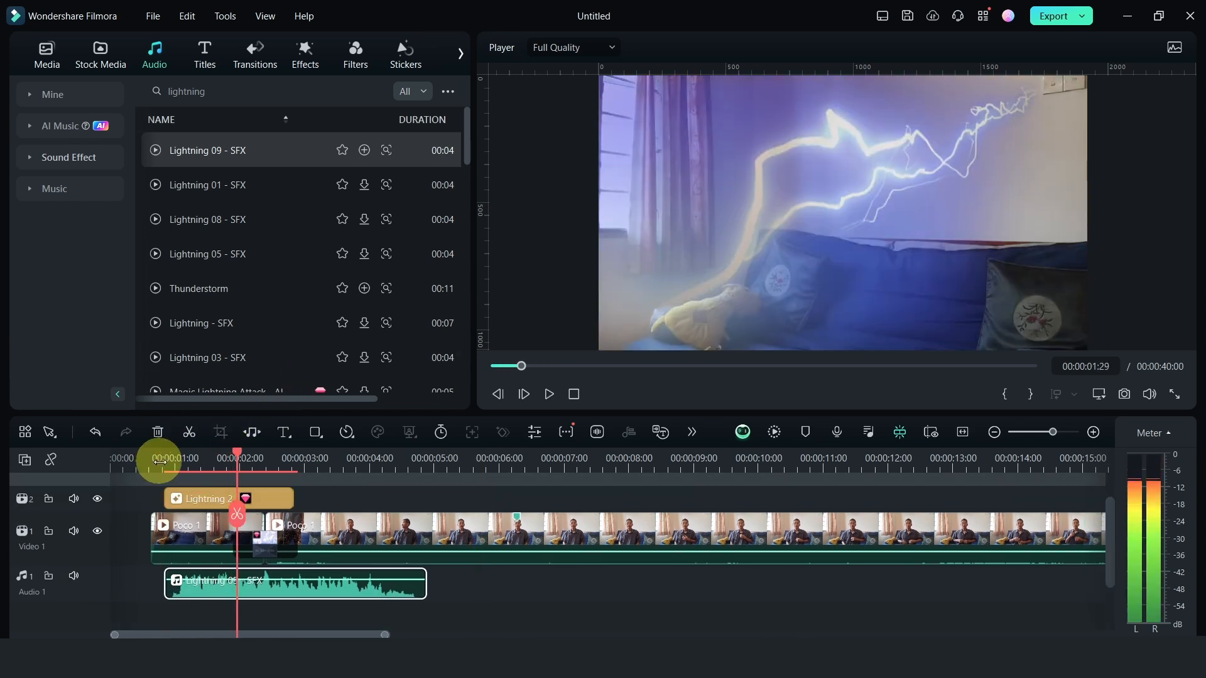
drag(262, 592, 298, 590)
click(147, 457)
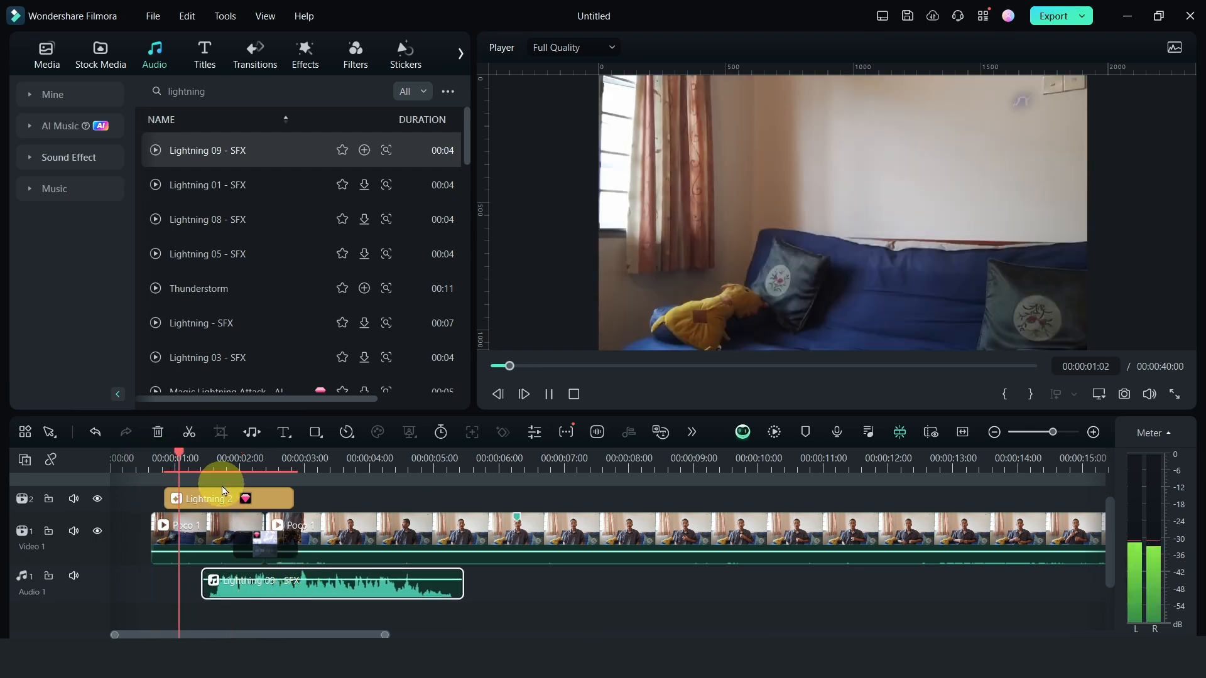
key(space)
key(space)
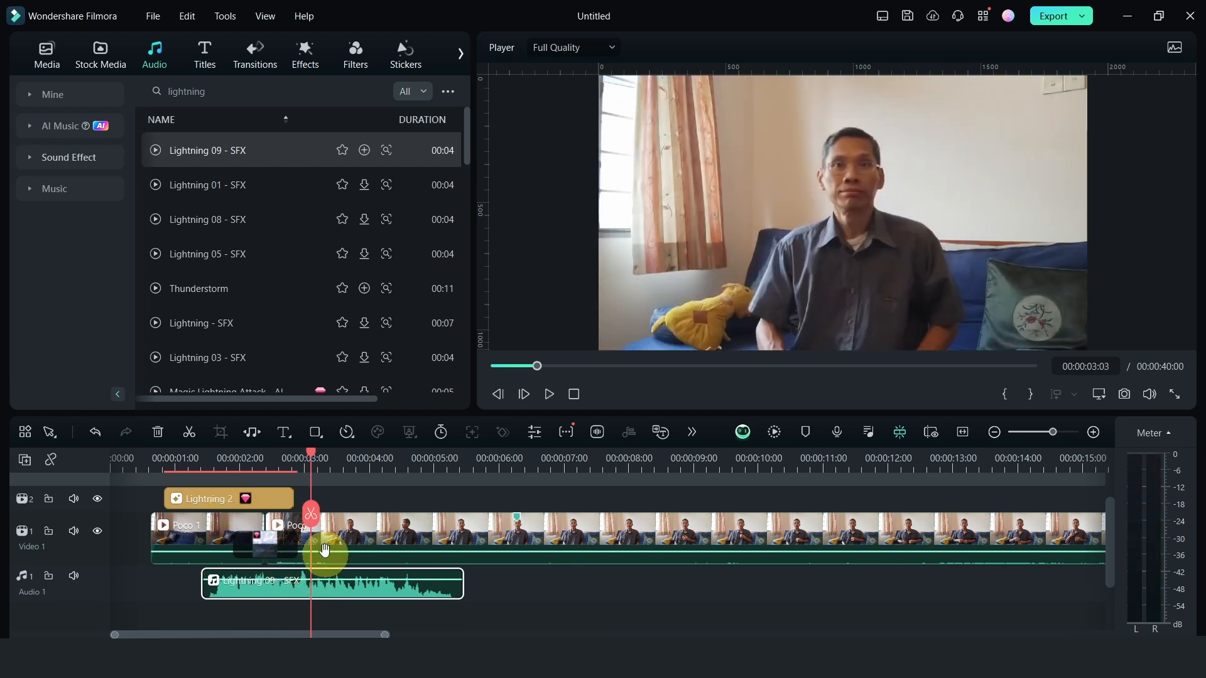
Add a volume keyframe to Lightning 09 - SFX at 00:00:03:02, just after the transition
drag(310, 460, 315, 458)
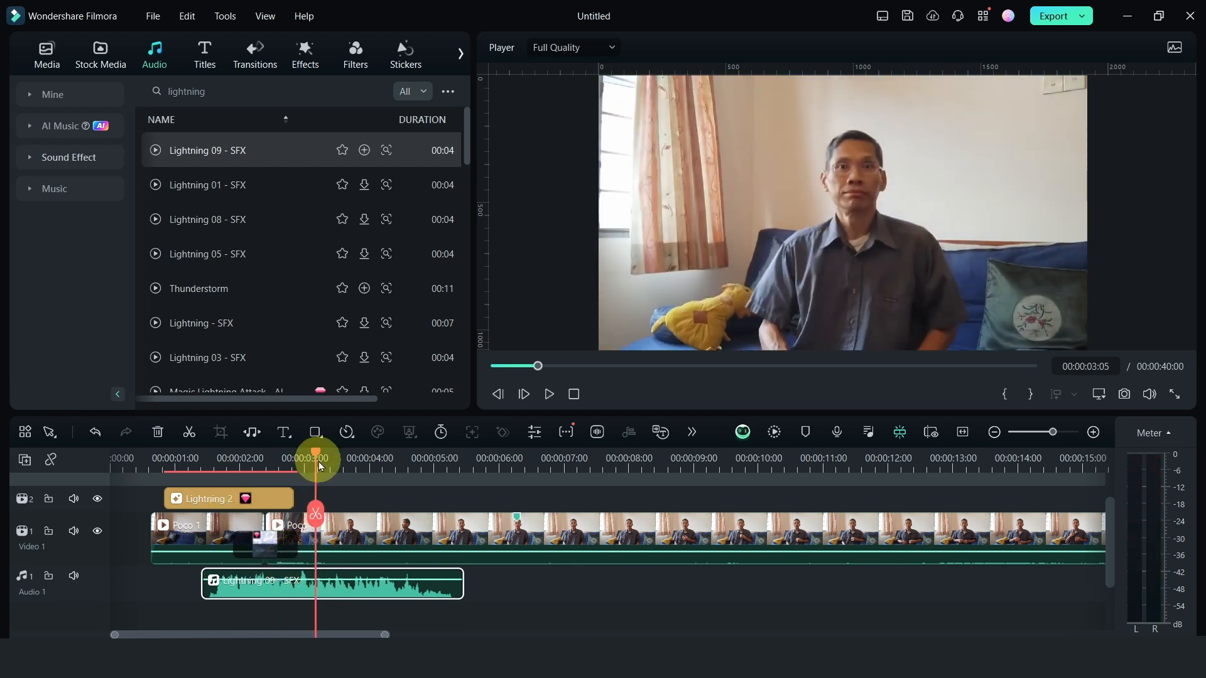
double_click(329, 594)
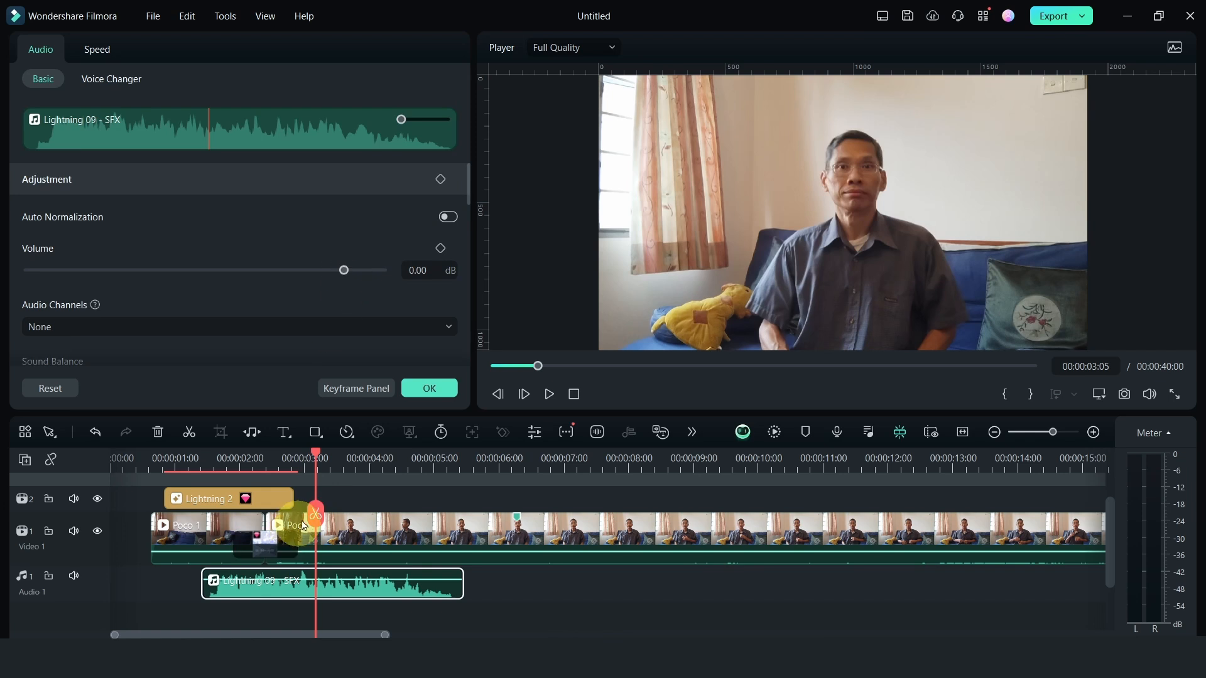
click(315, 456)
drag(315, 456, 309, 456)
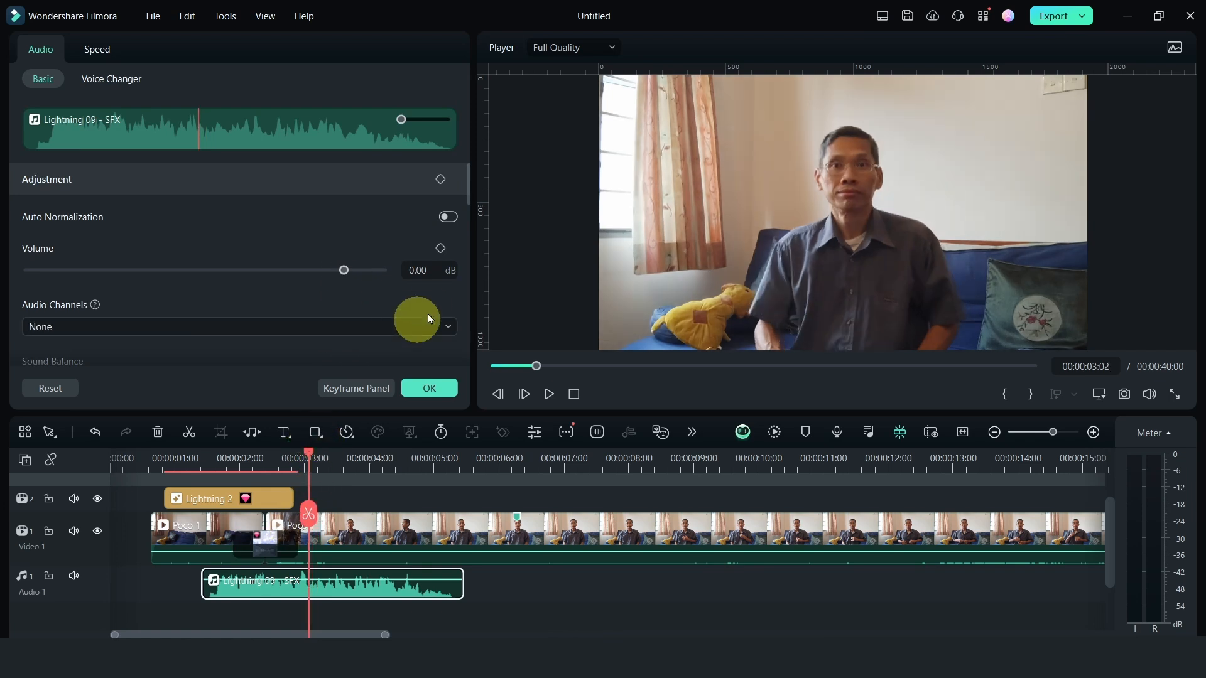
click(441, 248)
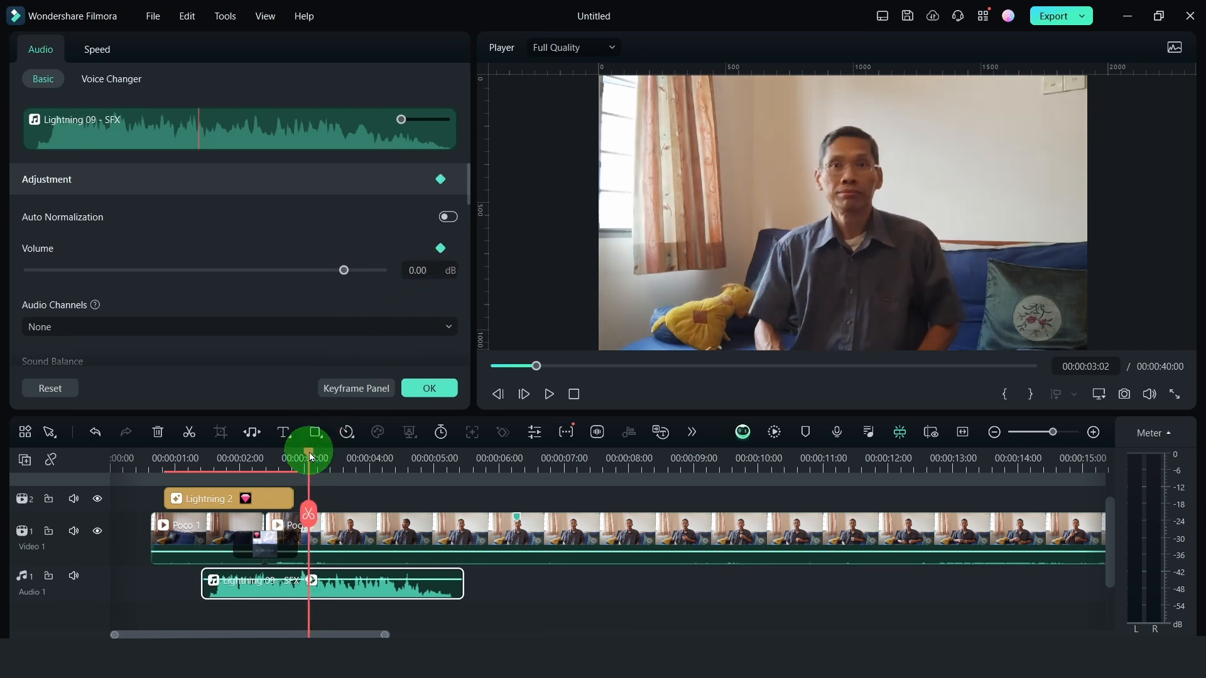
Add a second volume keyframe to Lightning 09 - SFX at 00:00:03:17 and lower its volume to -12 dB
drag(310, 456, 340, 461)
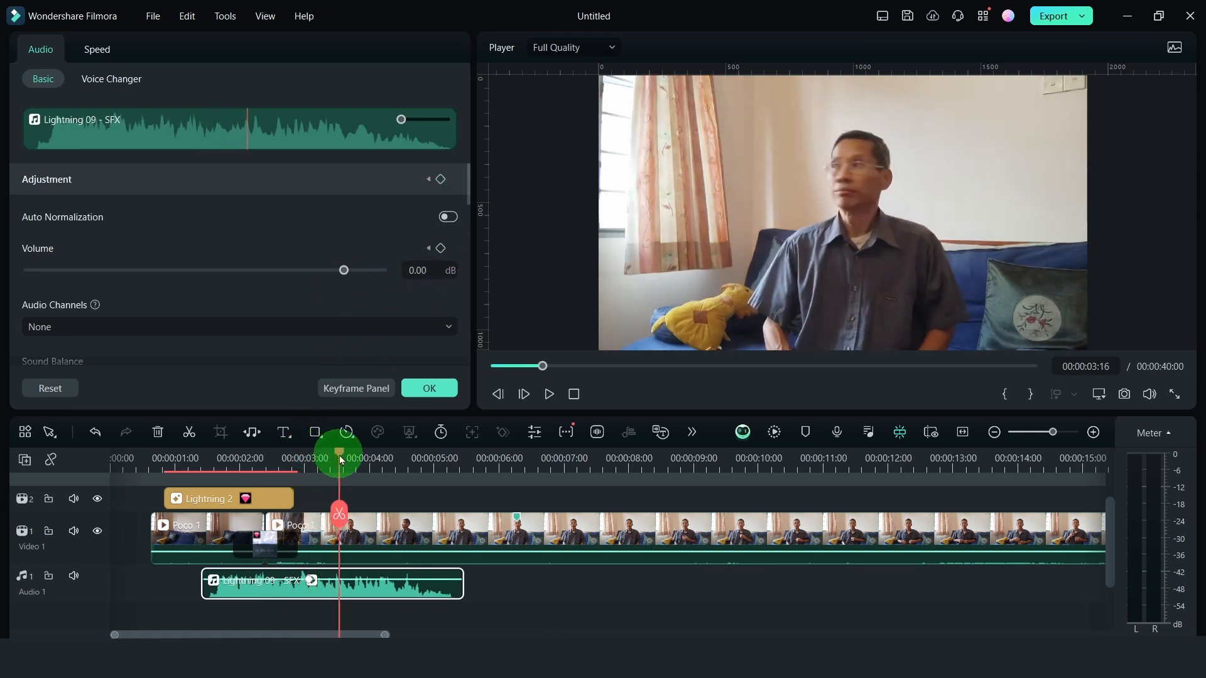
click(440, 248)
drag(340, 270, 310, 280)
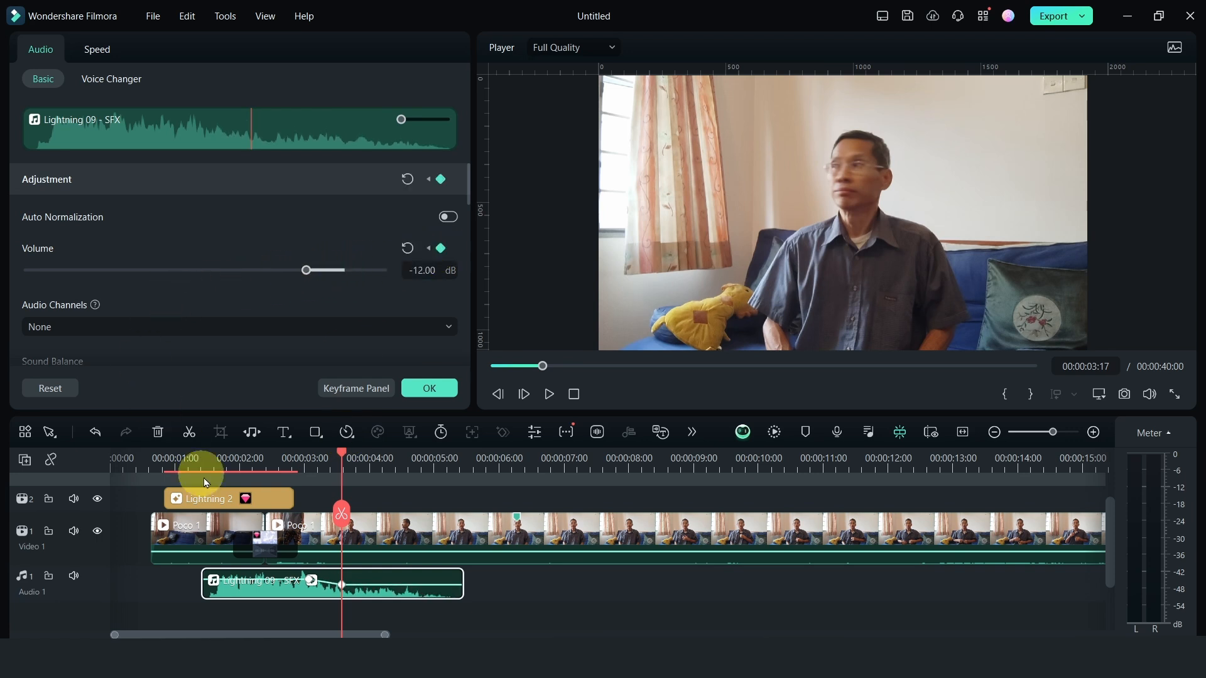
Play the timeline from the start to check the timing and fade of the lightning sound
click(142, 463)
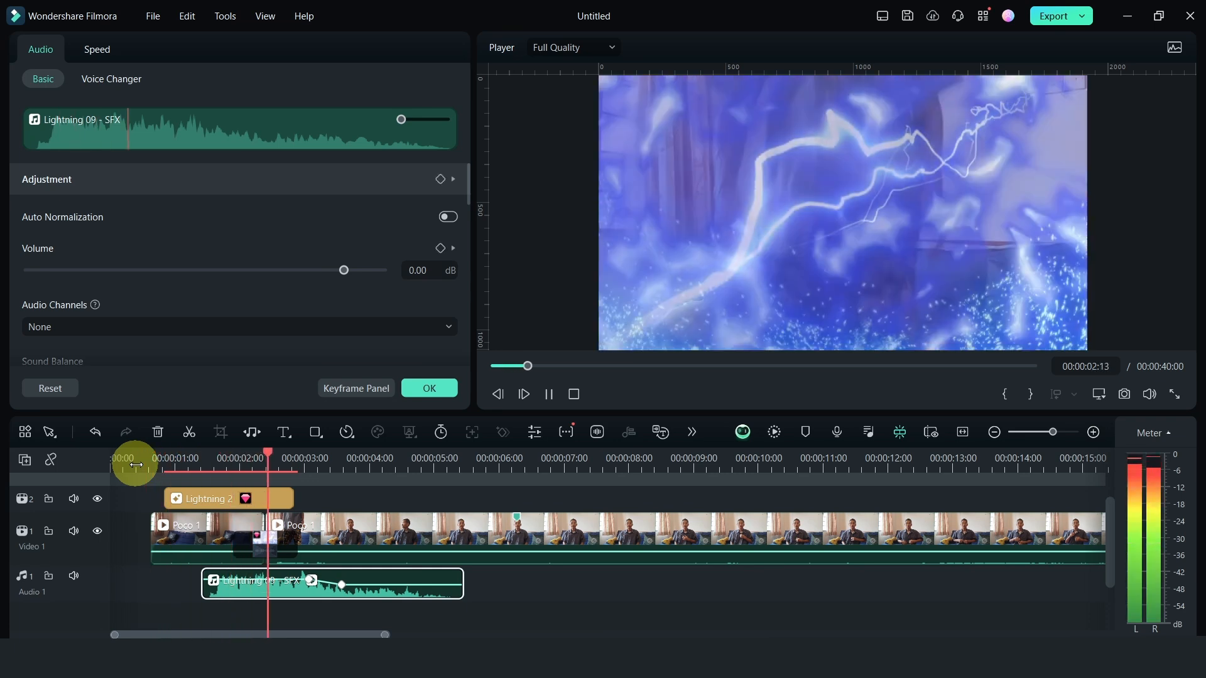
key(space)
click(119, 459)
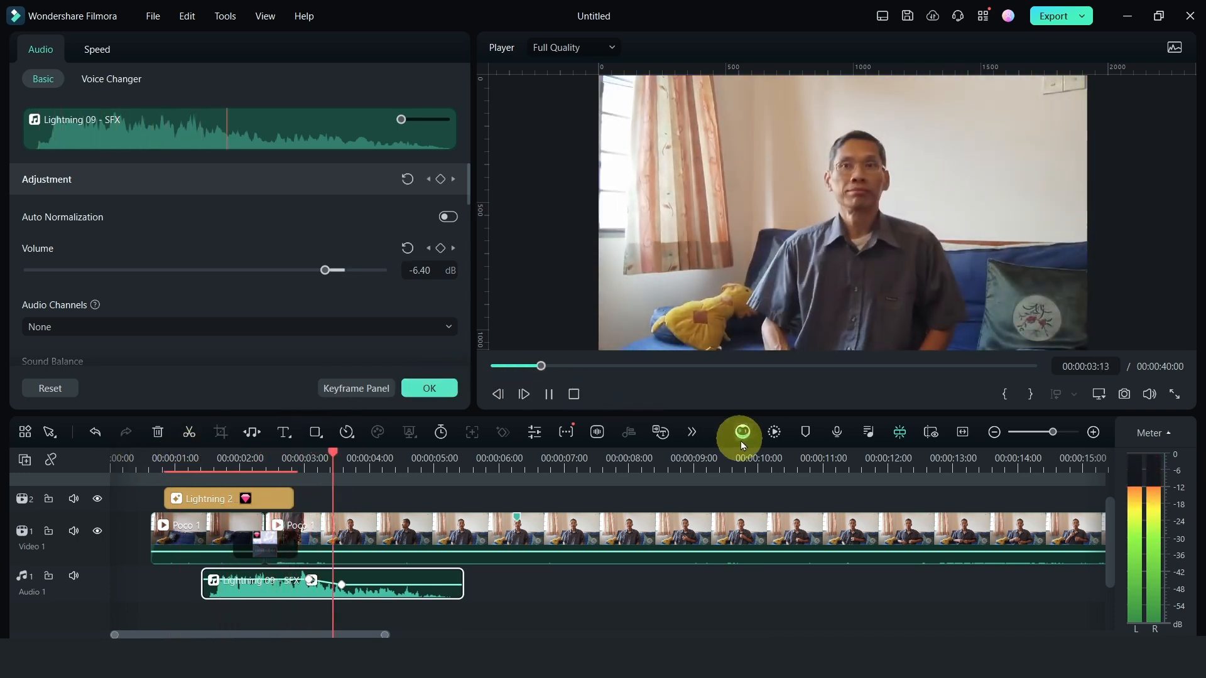
key(space)
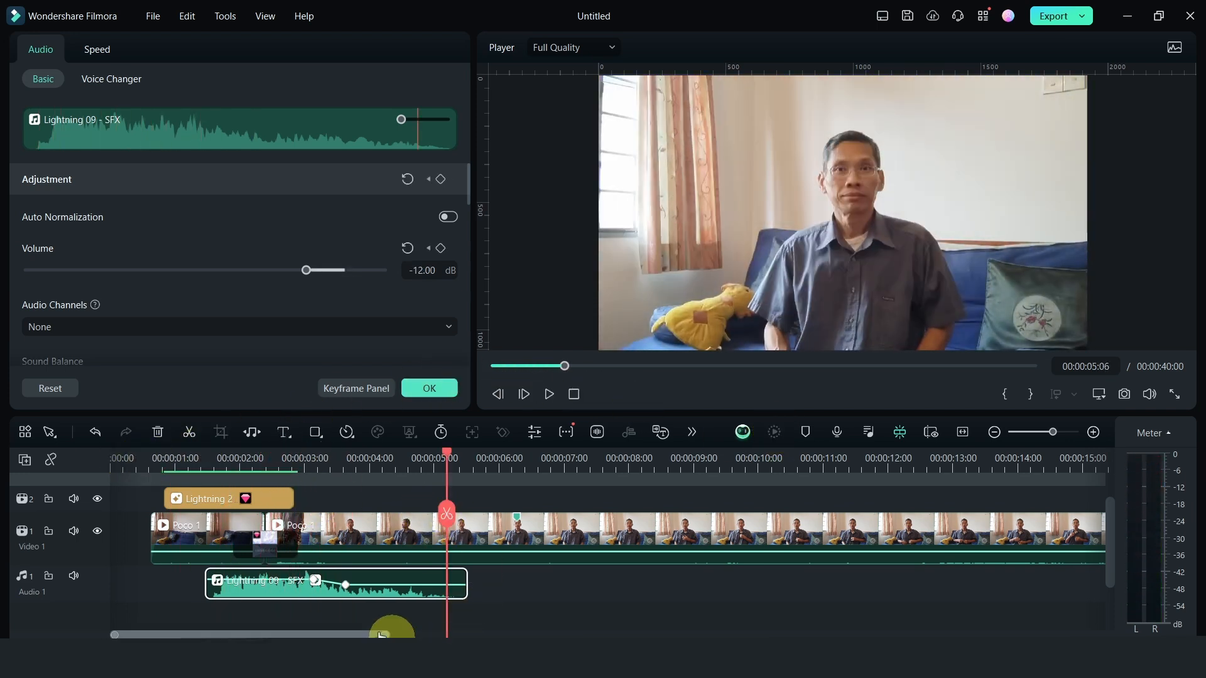
Split the long Poco 1 clip at 00:00:18:10 and delete the part before the cut
drag(347, 630, 436, 634)
click(505, 459)
drag(505, 459, 715, 469)
drag(714, 470, 752, 464)
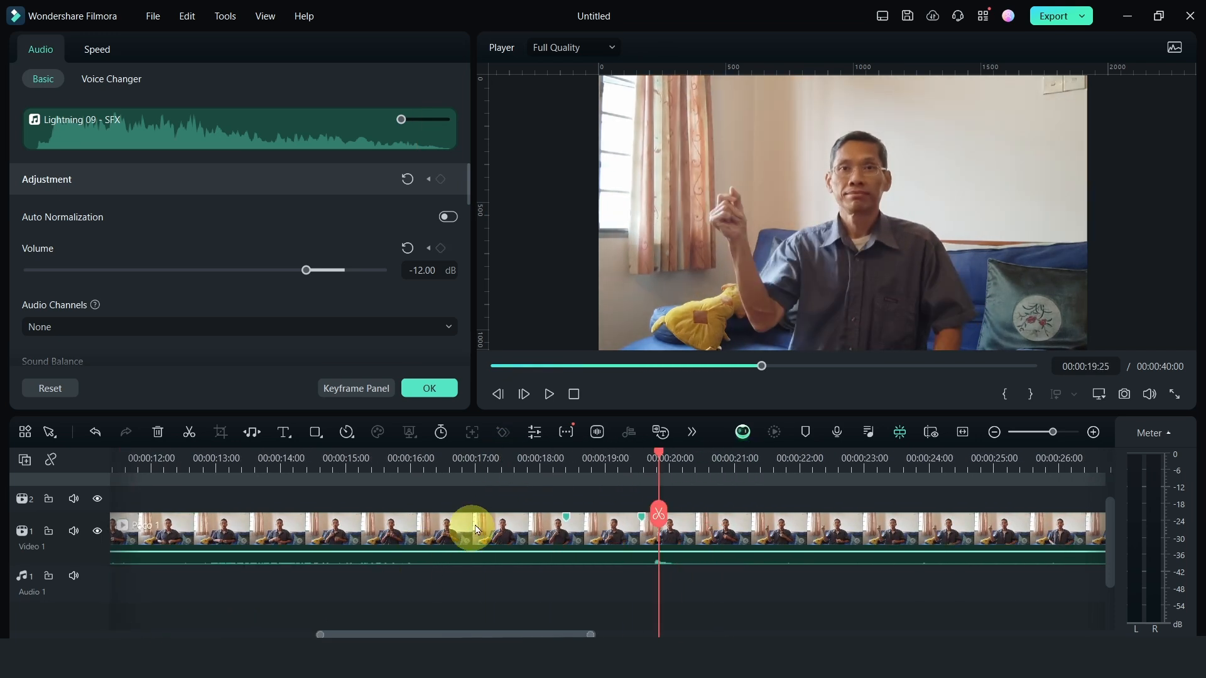
click(481, 464)
drag(480, 457, 1063, 385)
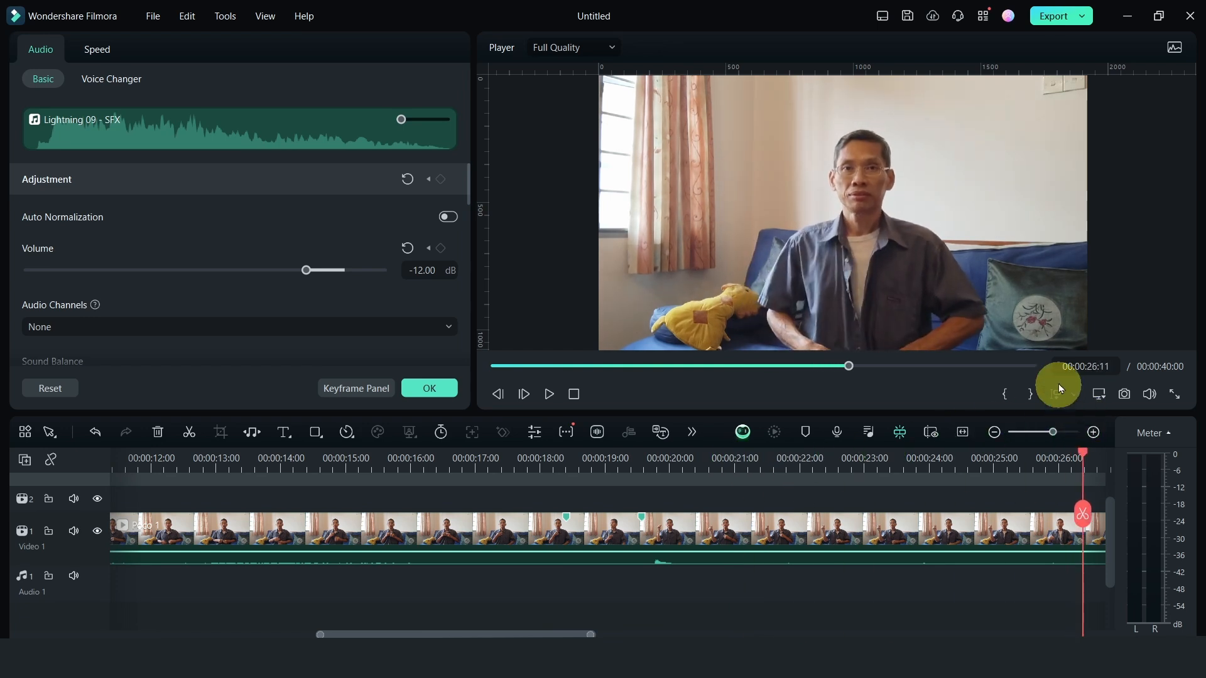
click(994, 432)
drag(610, 453, 361, 479)
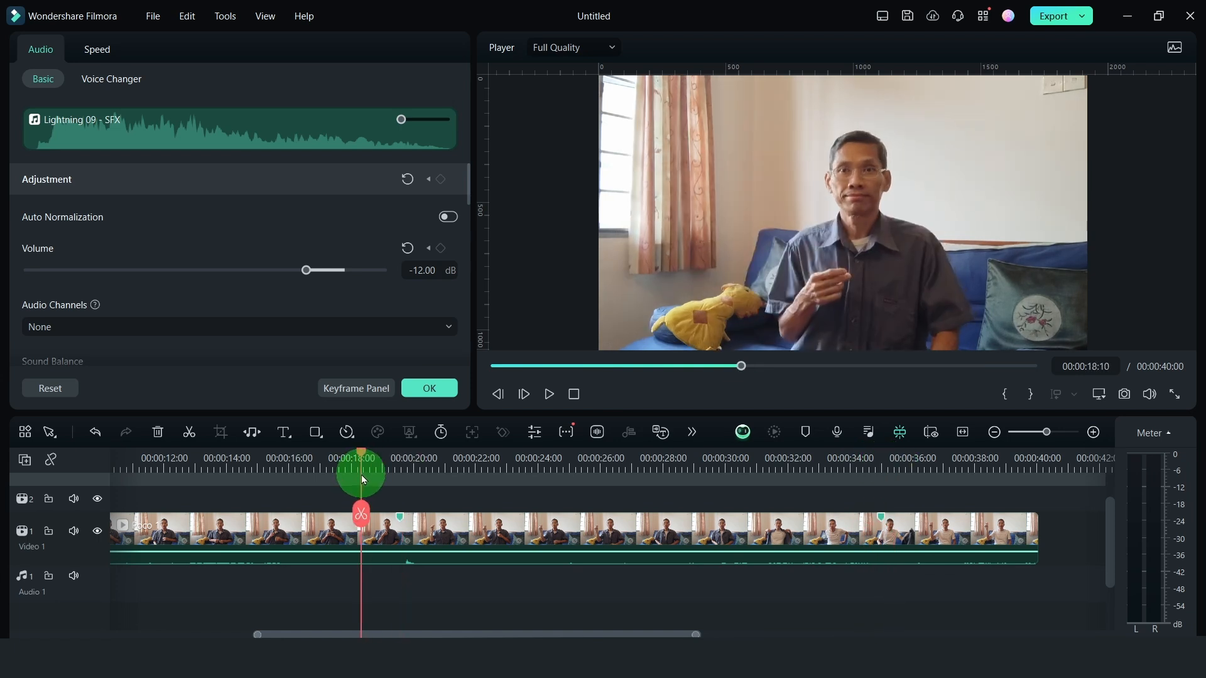
click(360, 519)
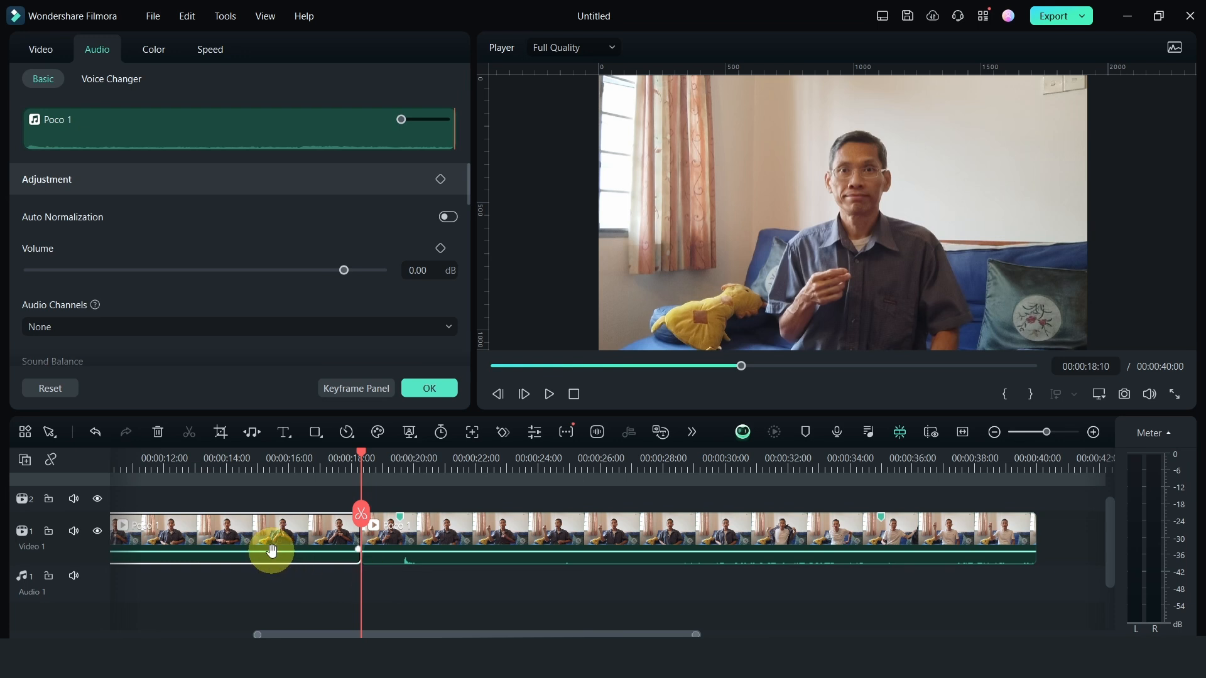
key(Delete)
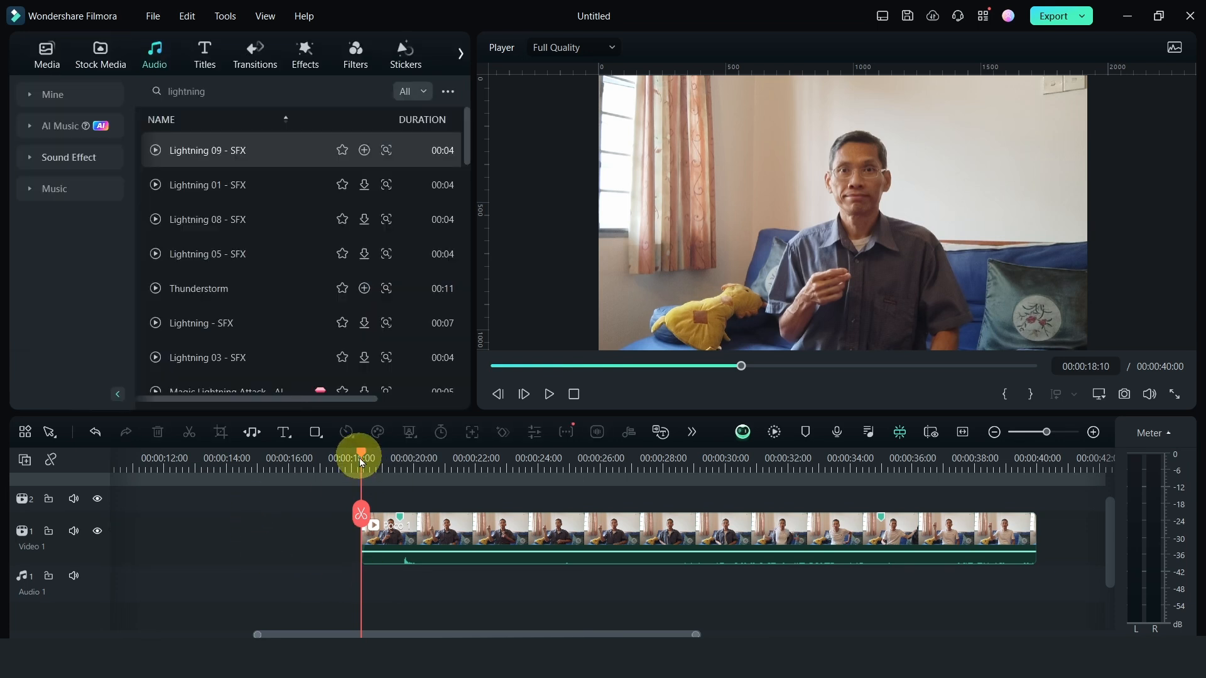
Split the remaining Poco 1 clip at 00:00:19:20, where the fingers snap
drag(361, 464, 431, 467)
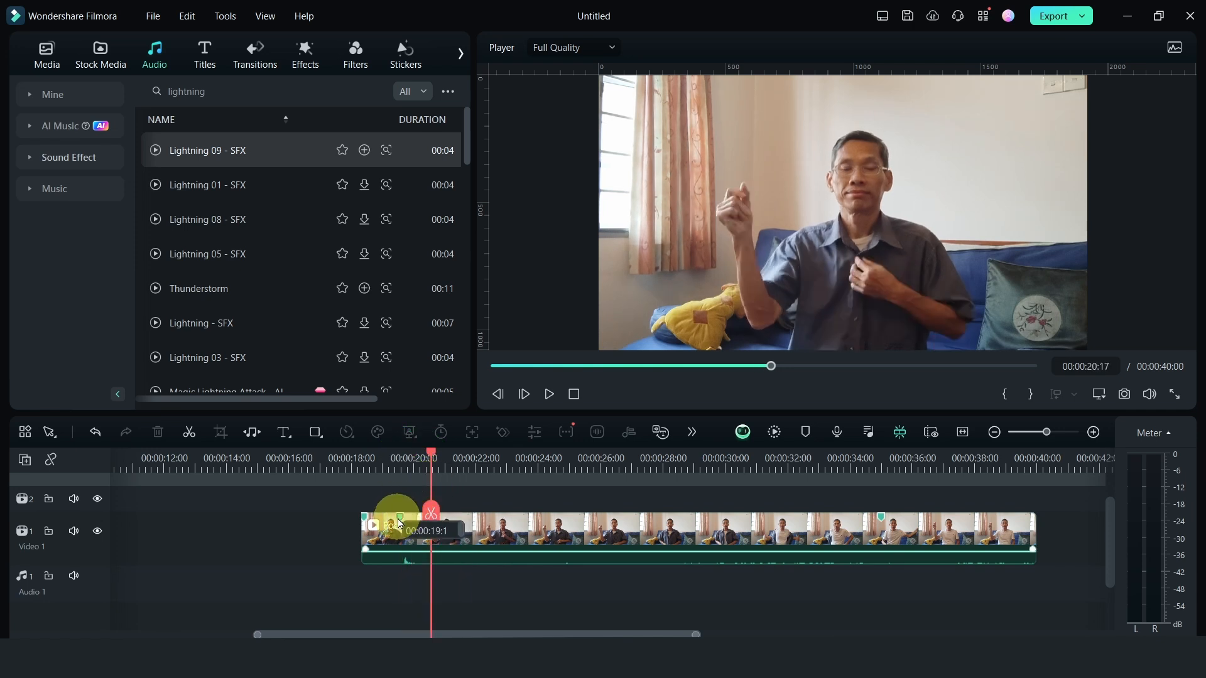
click(400, 522)
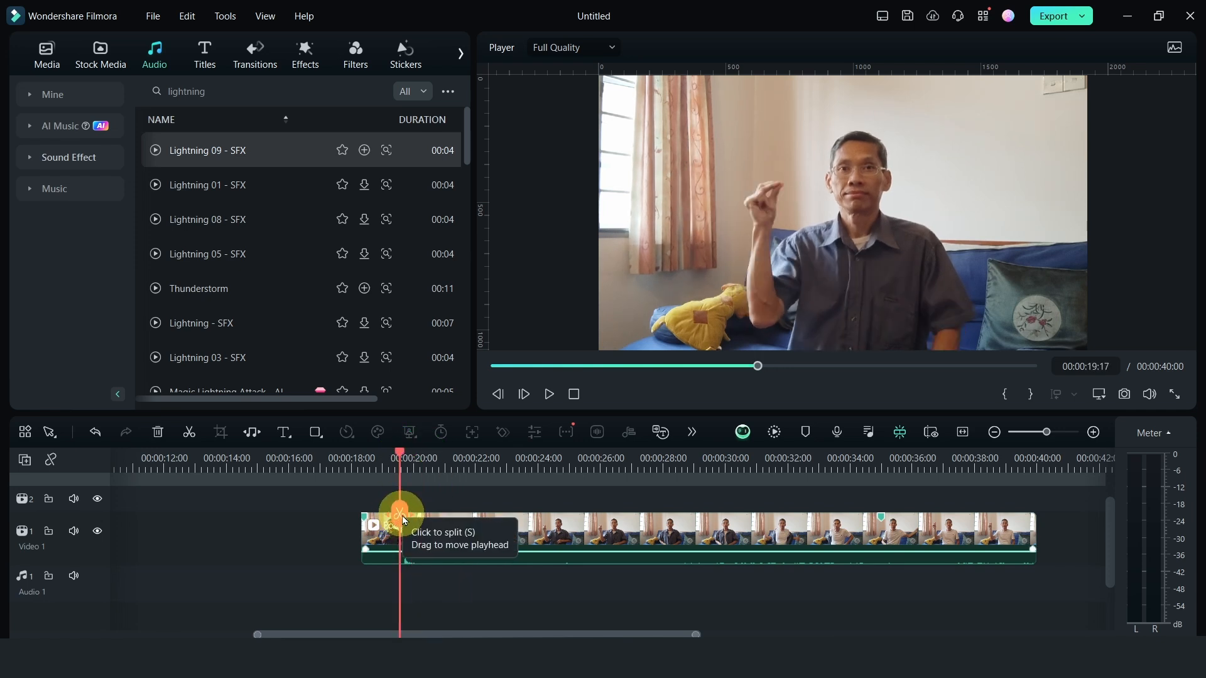
click(433, 528)
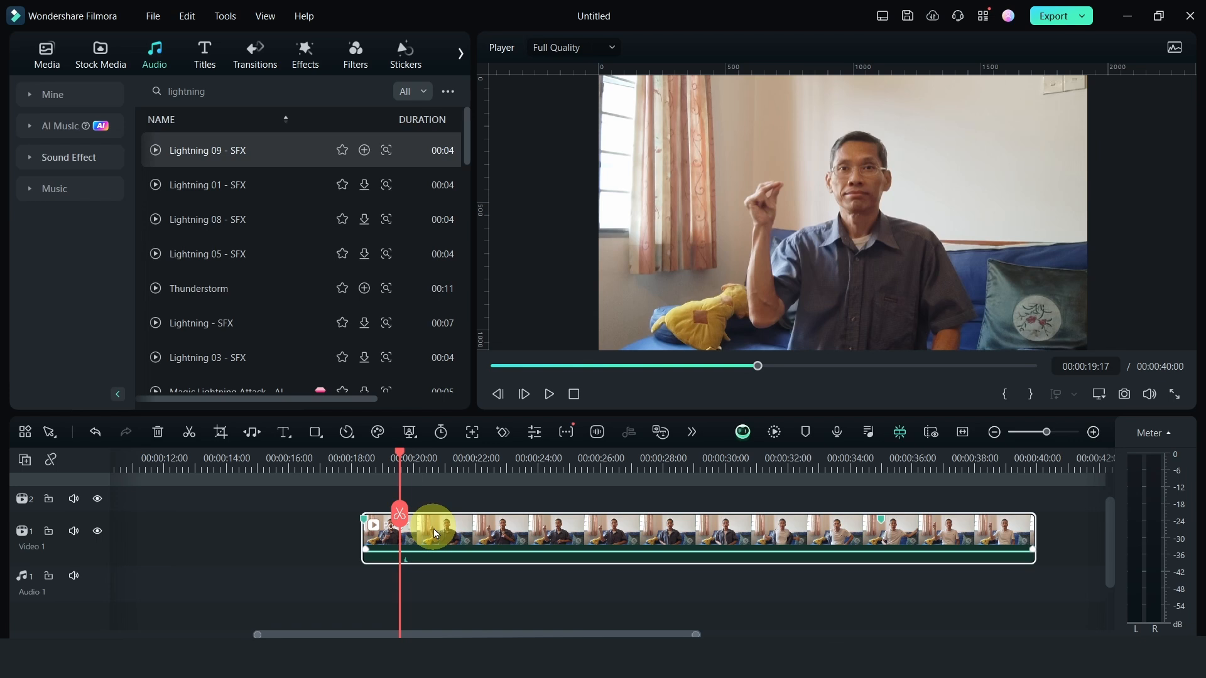
key(Right)
key(Right)
key(Right)
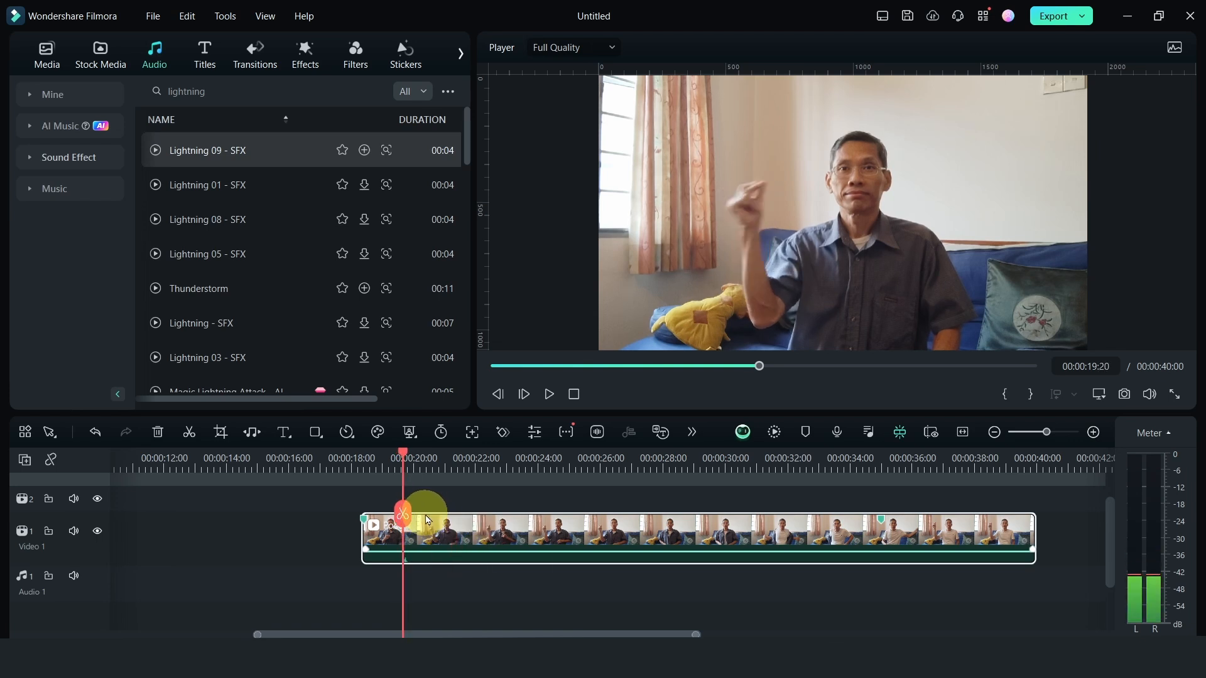
click(403, 517)
Remove the Poco 1 section between 00:00:19:20 and 00:00:35:01 and move the last section against the first to close the gap
drag(402, 454, 883, 457)
click(877, 537)
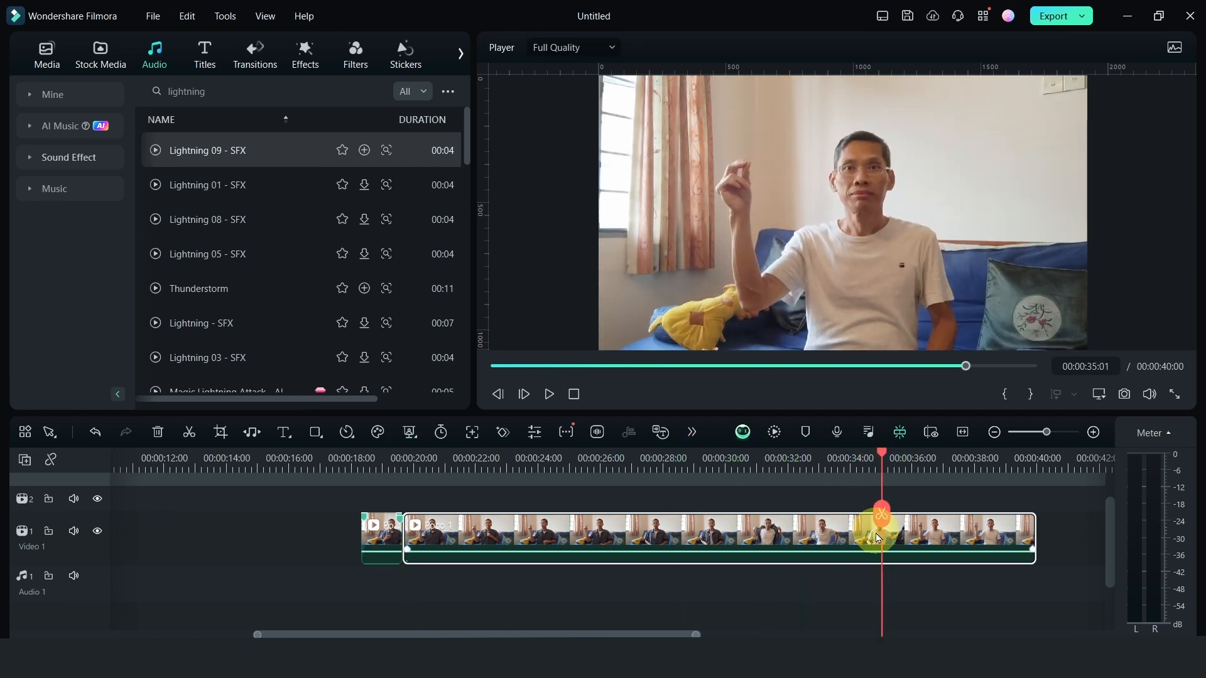
click(883, 518)
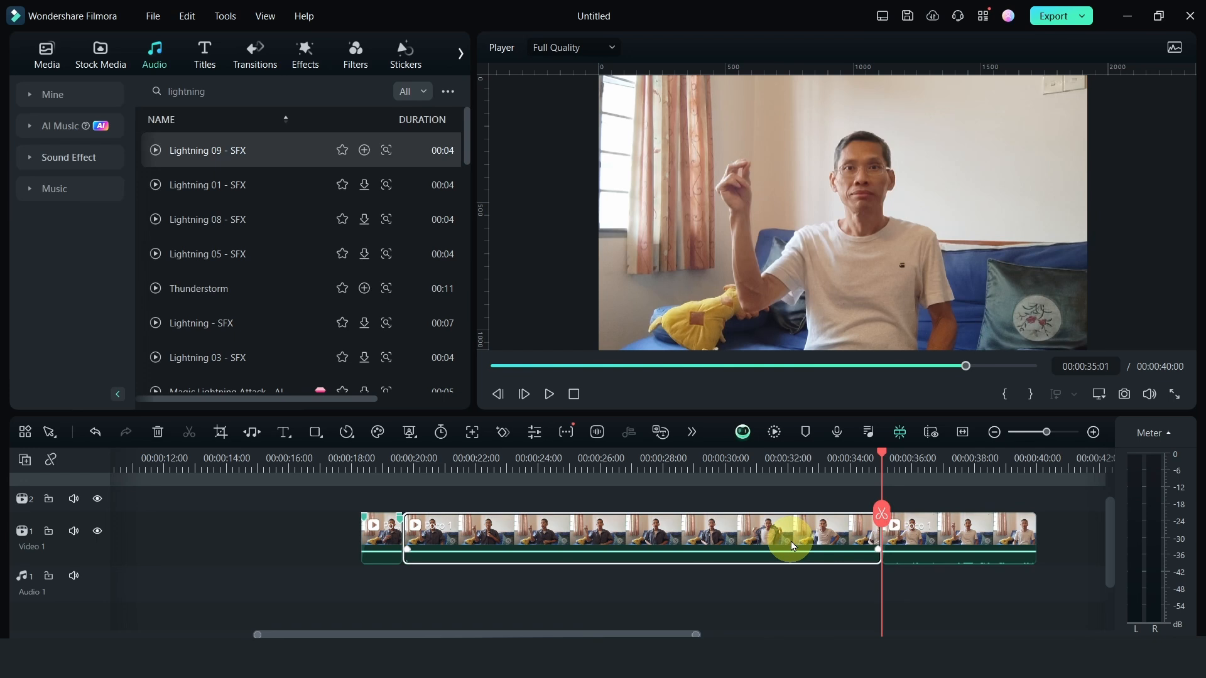
key(Delete)
drag(926, 534, 498, 552)
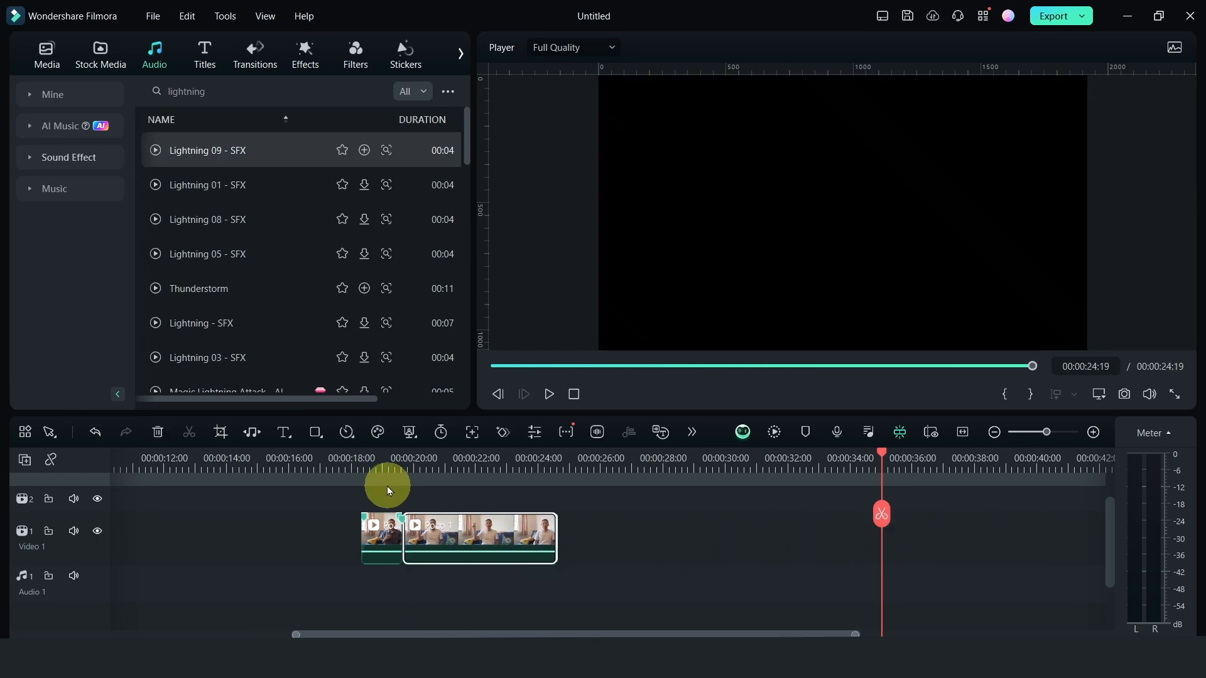
Play the cut at the finger snap and lower the audio volume of both Poco 1 clips
click(386, 486)
click(382, 468)
key(space)
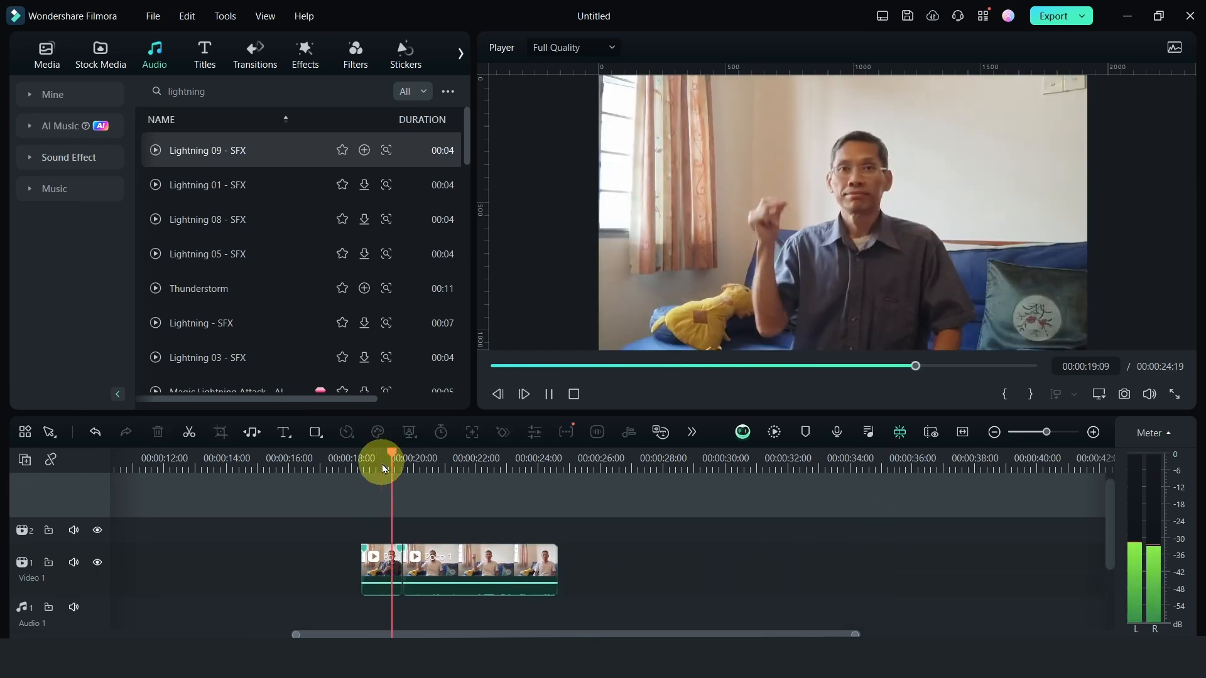
click(465, 586)
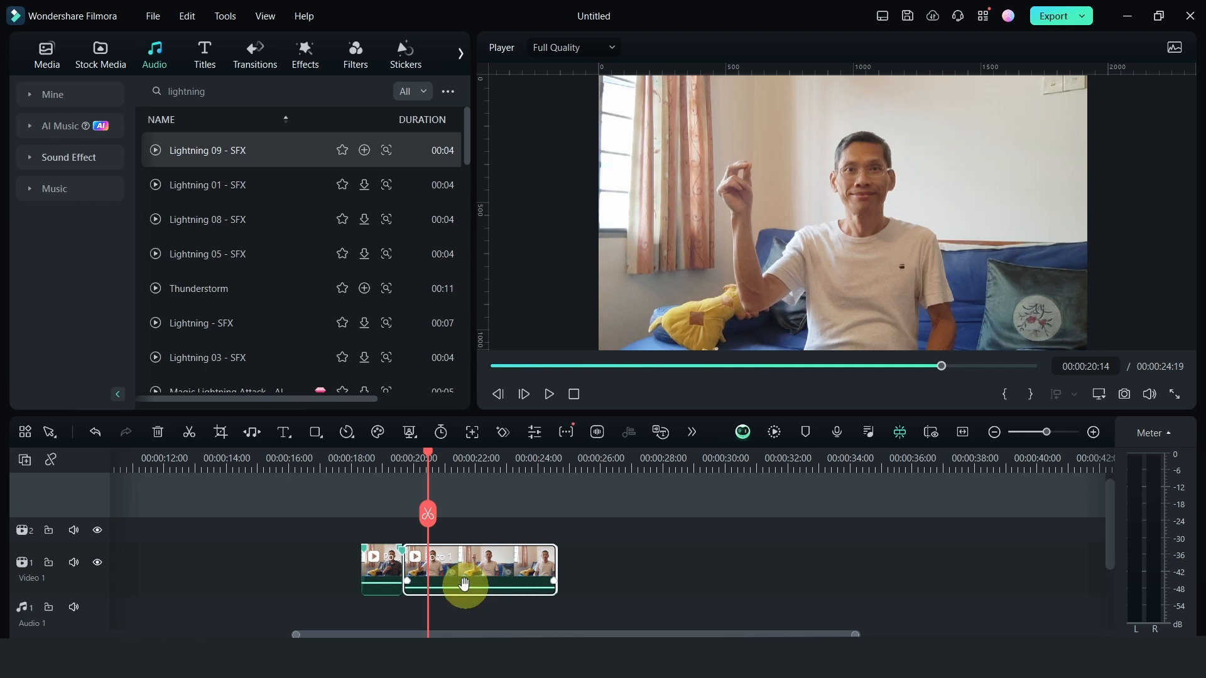
click(381, 473)
key(space)
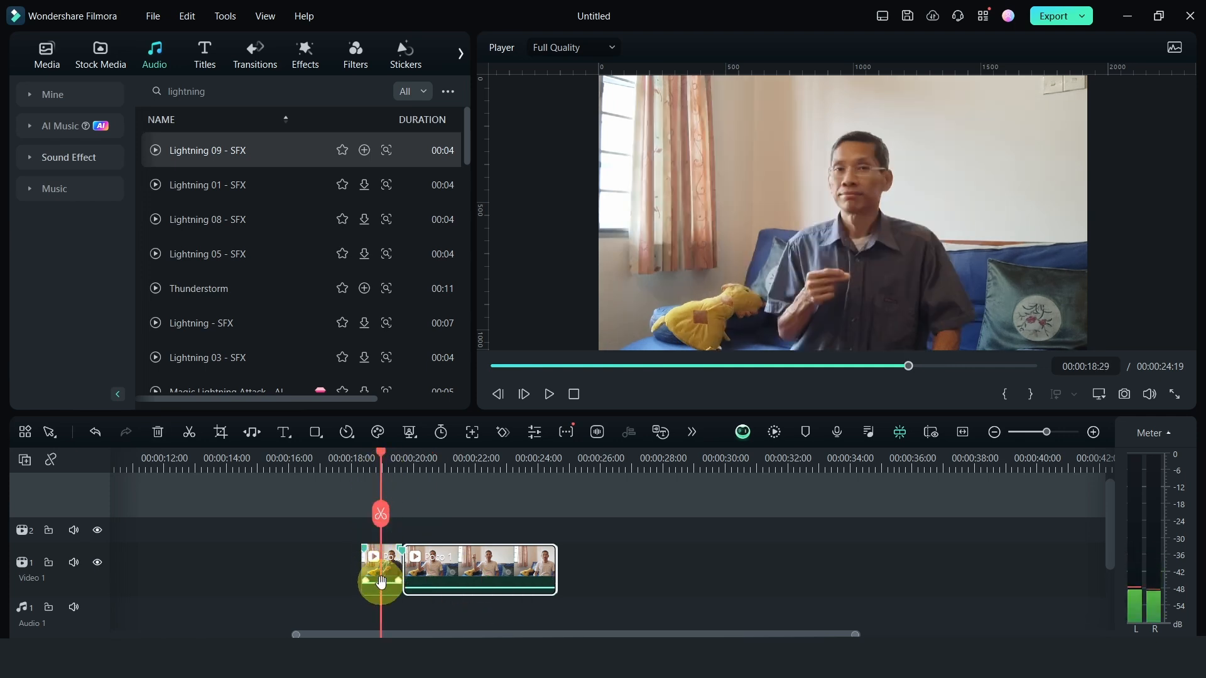
click(374, 589)
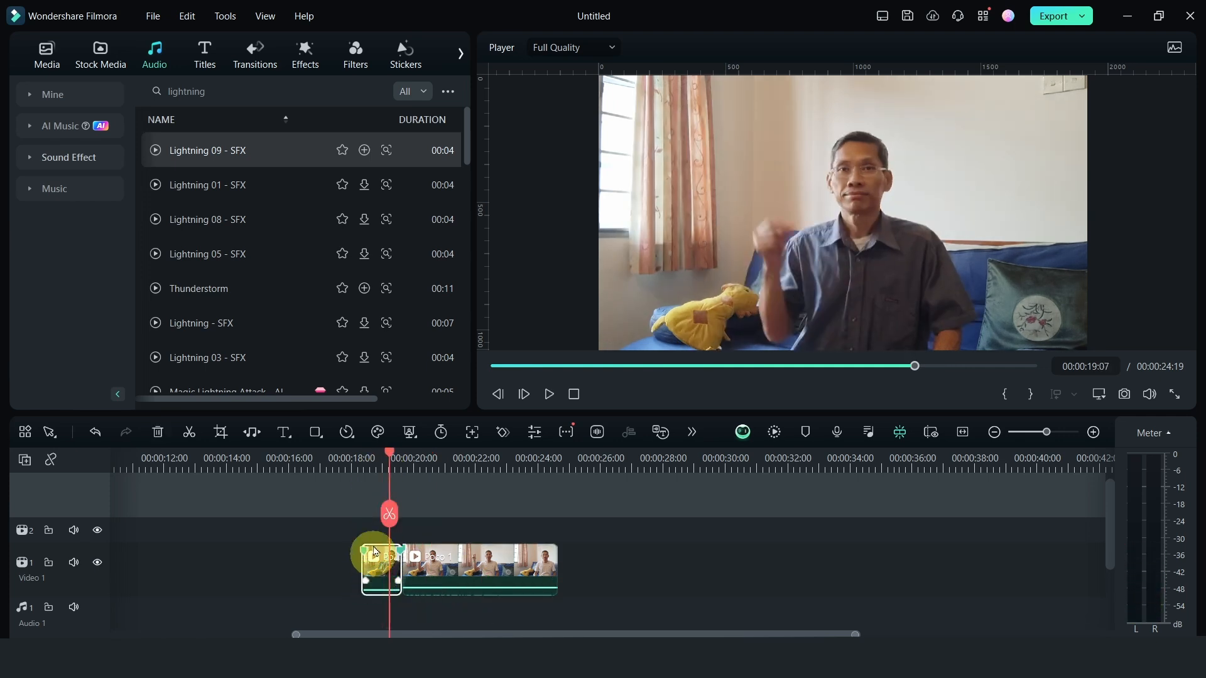
Search the sound effects for "snapping fingers" and place Finger Snap 02 - AISFX on Audio 1, aligned with the marker at 00:00:19:17
click(248, 93)
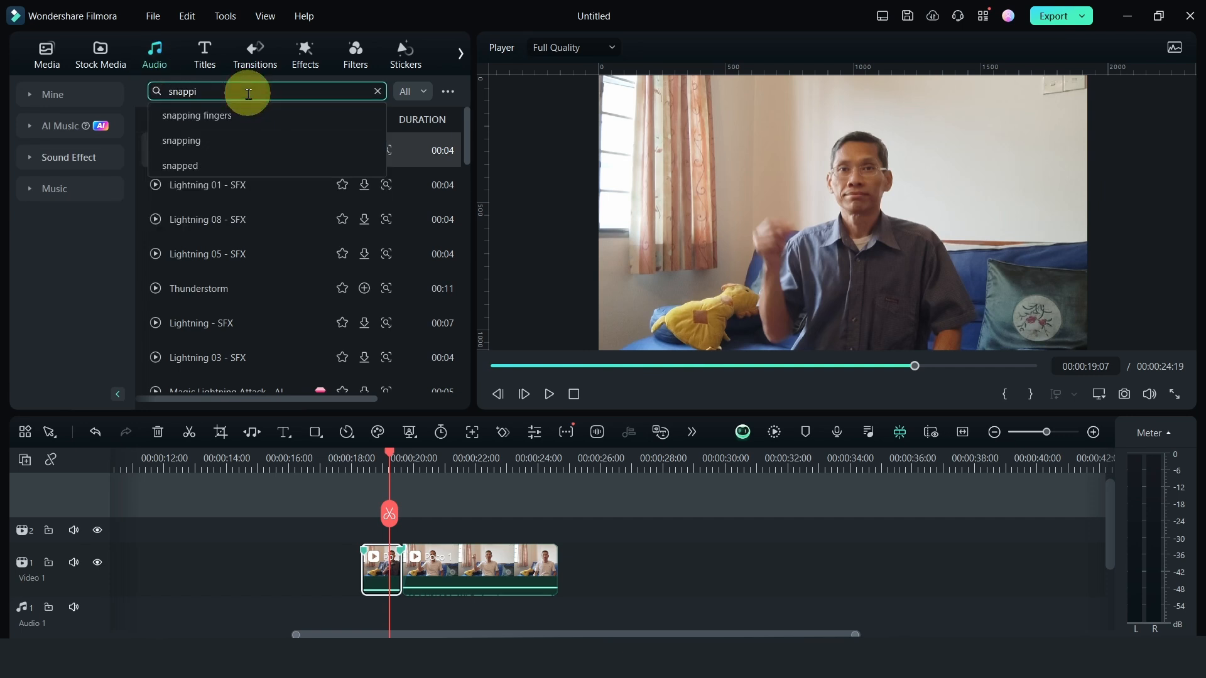
click(245, 115)
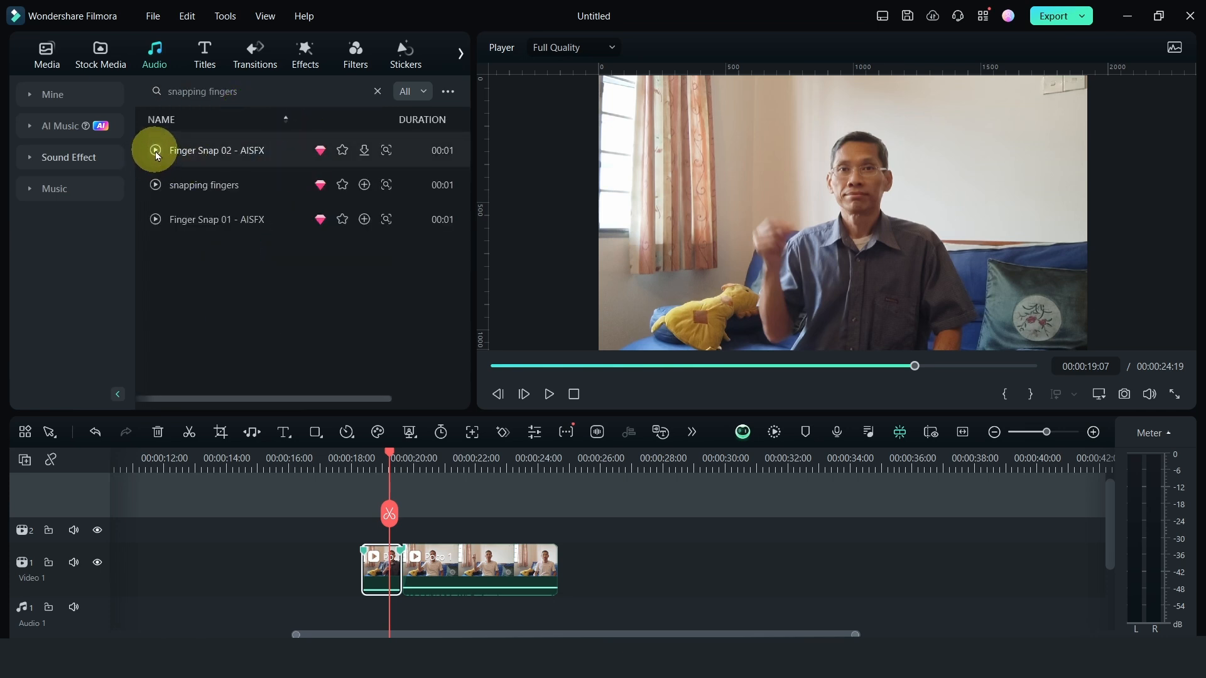
click(155, 150)
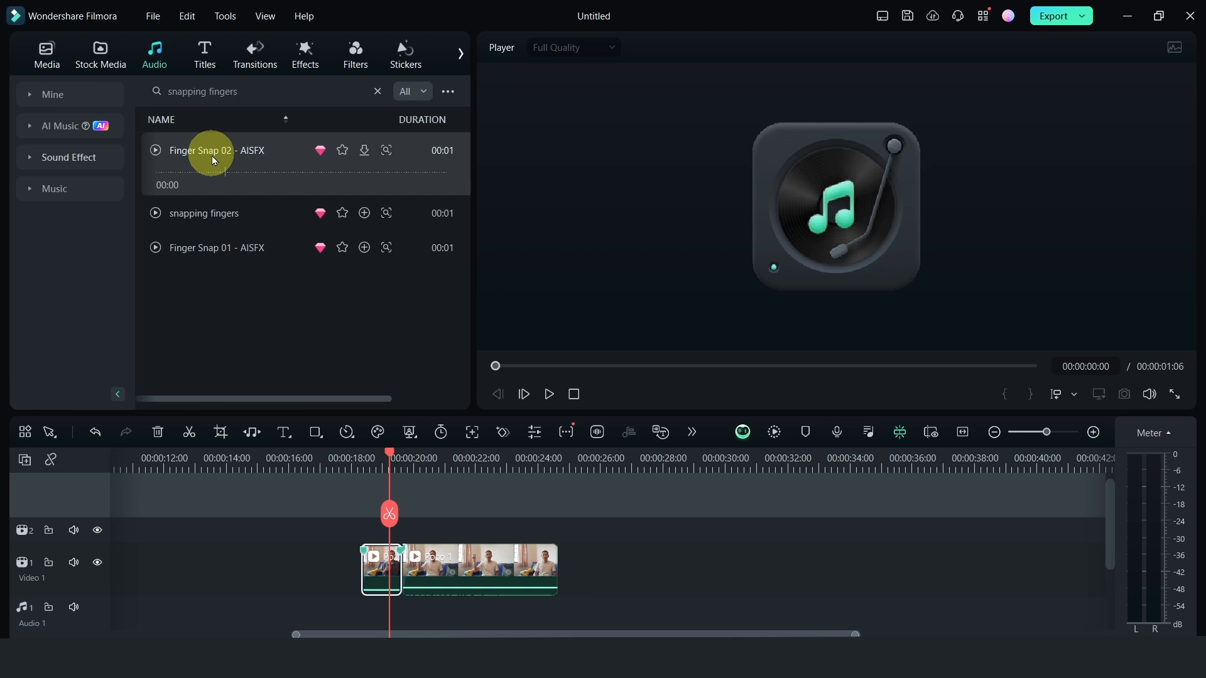
drag(214, 160, 402, 558)
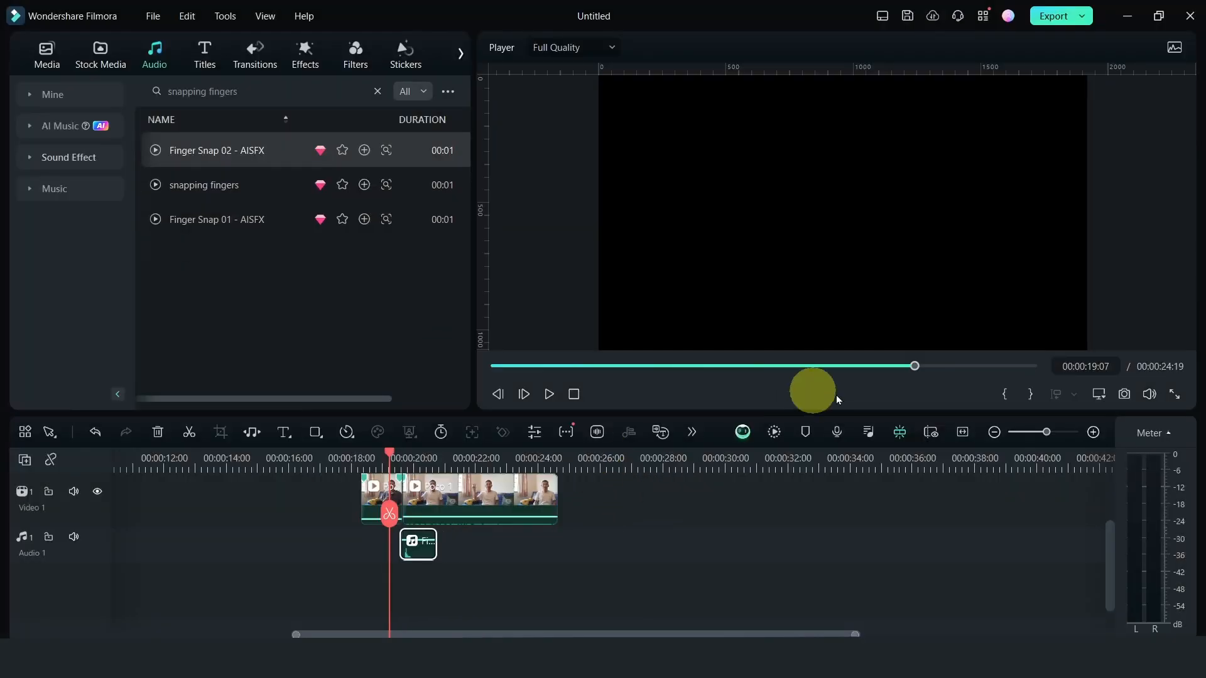
Play the snap section and fine-tune the position of Finger Snap 02 - AISFX on the Audio 1 track
click(1093, 432)
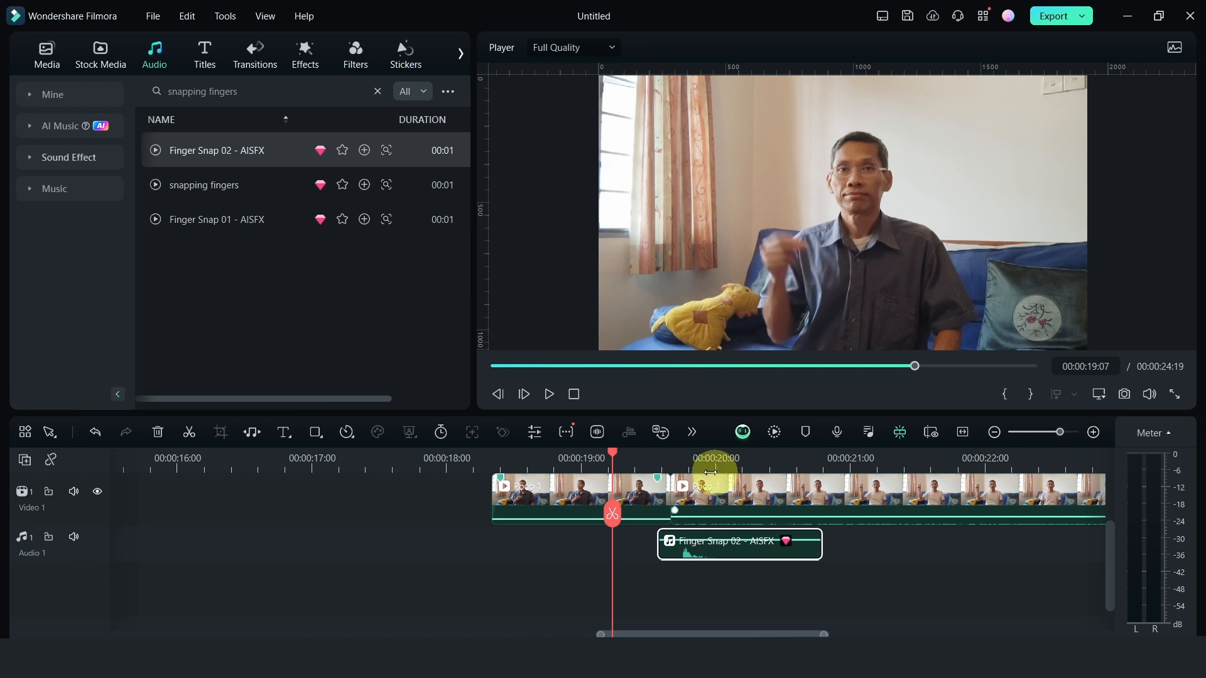
key(space)
key(space)
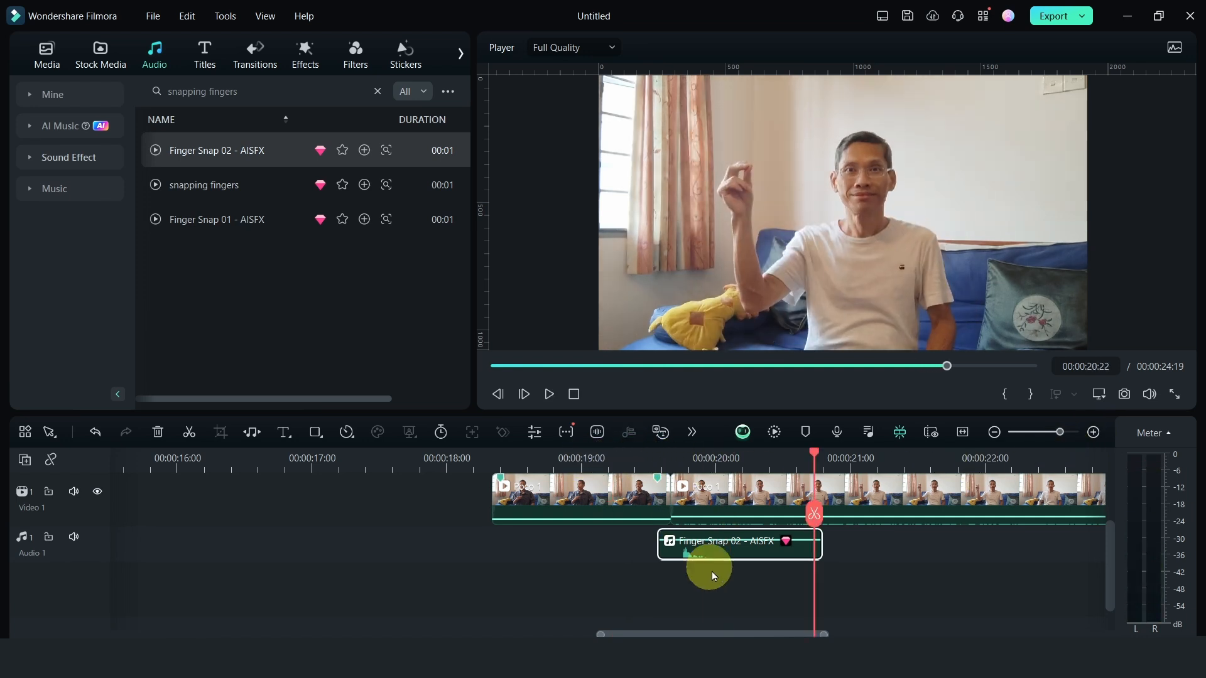
drag(722, 539, 730, 545)
click(994, 432)
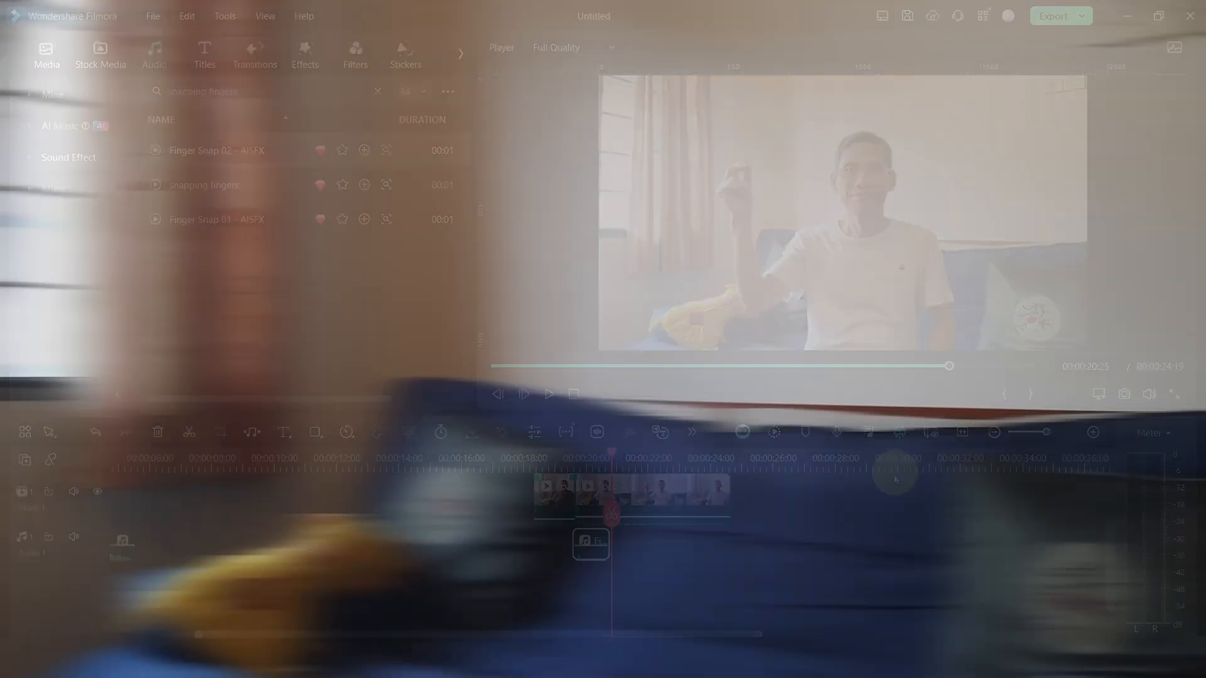